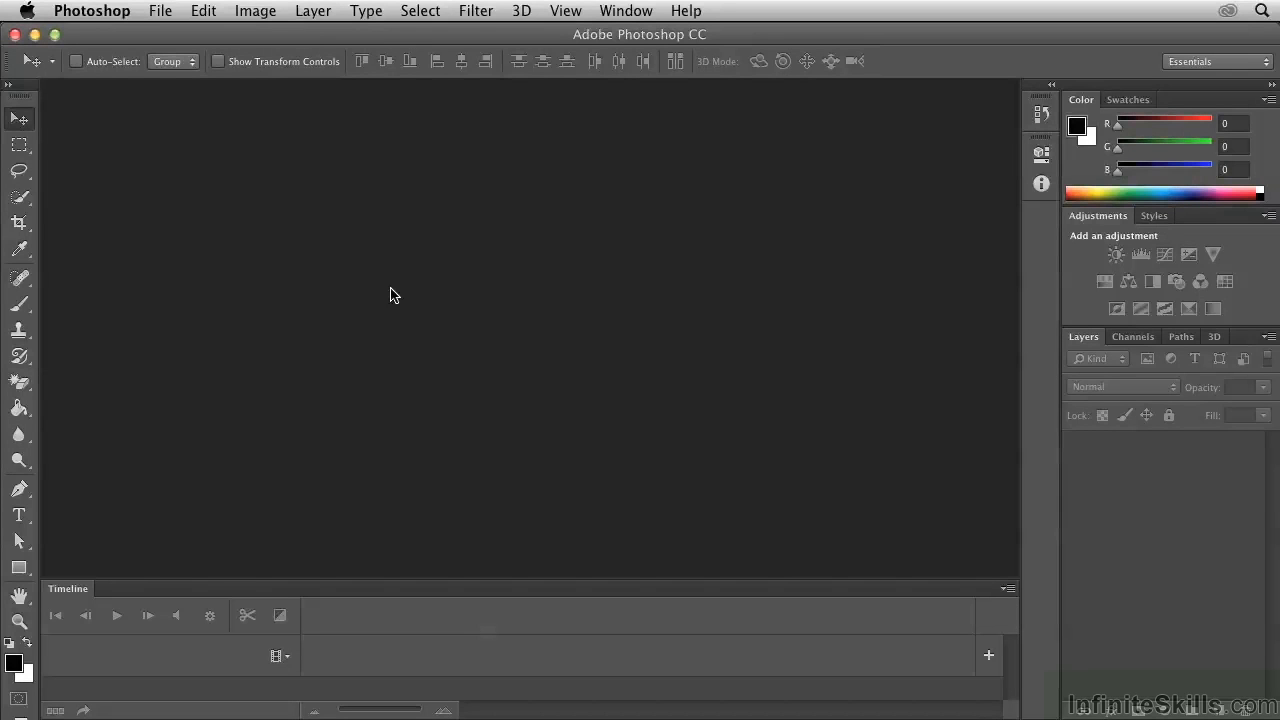
Step: Open the House.mp4 video from the Chapter 9 folder as a new document
click(162, 12)
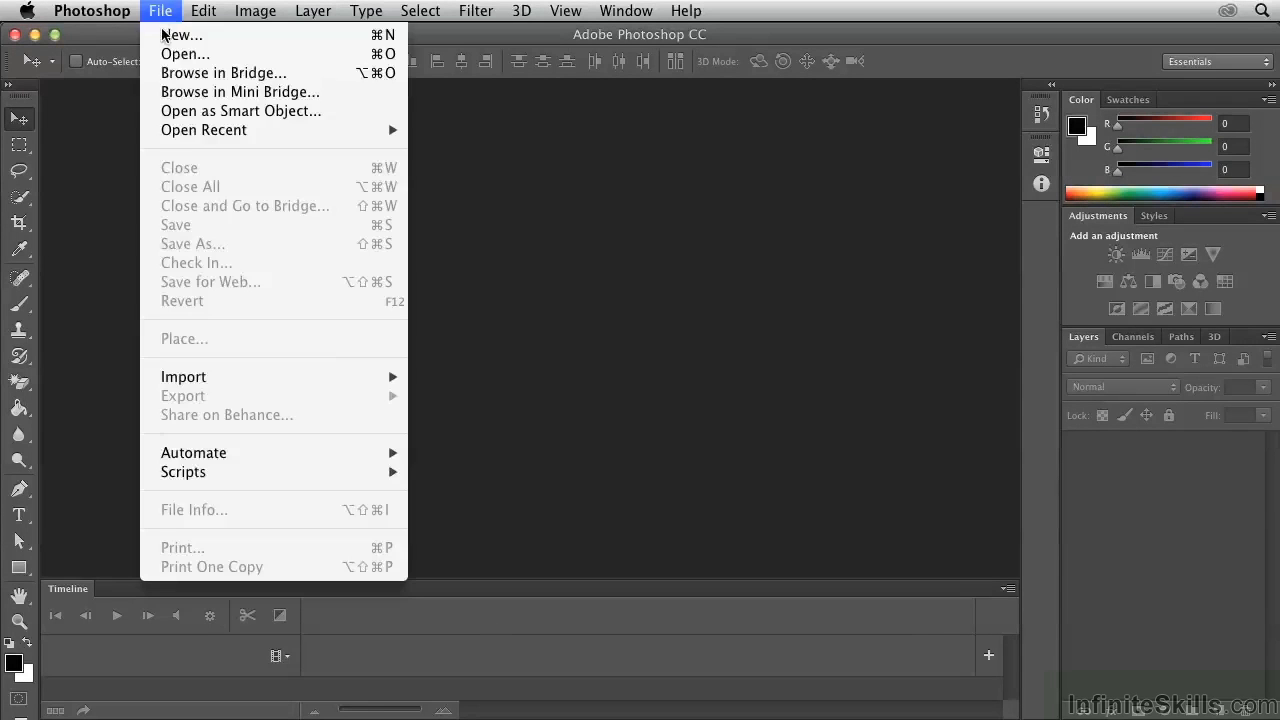
click(168, 58)
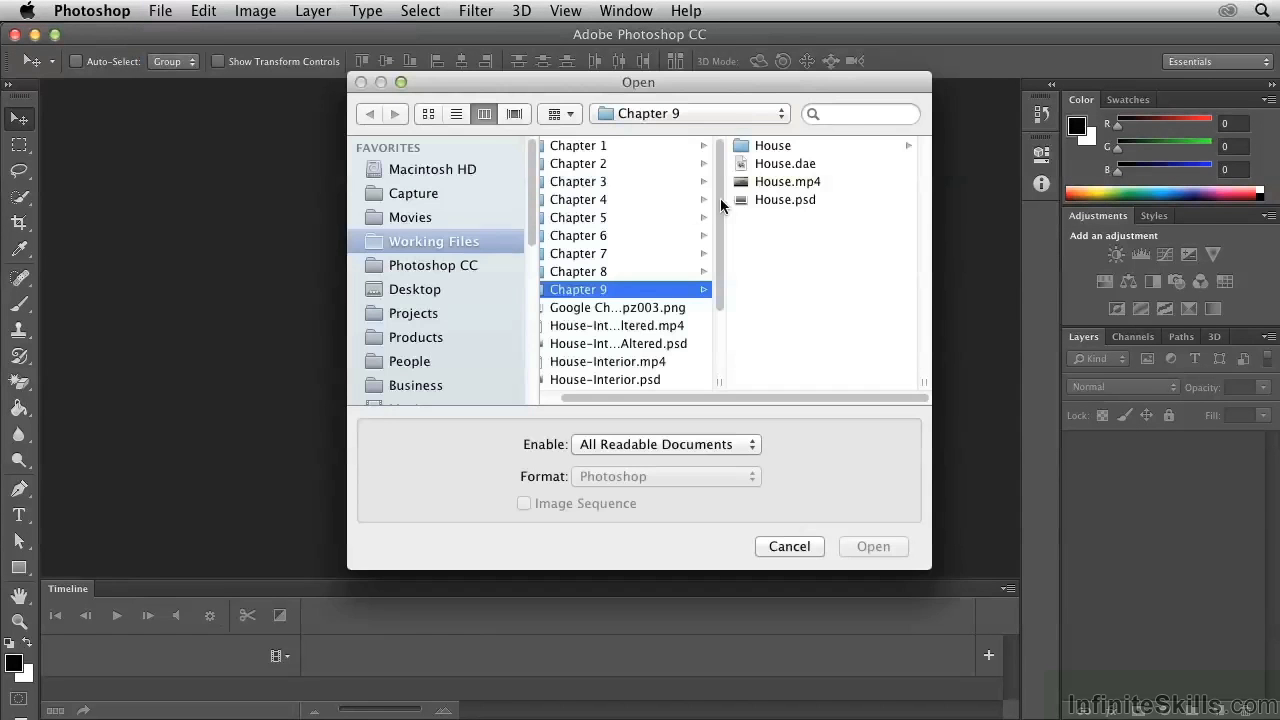
click(776, 186)
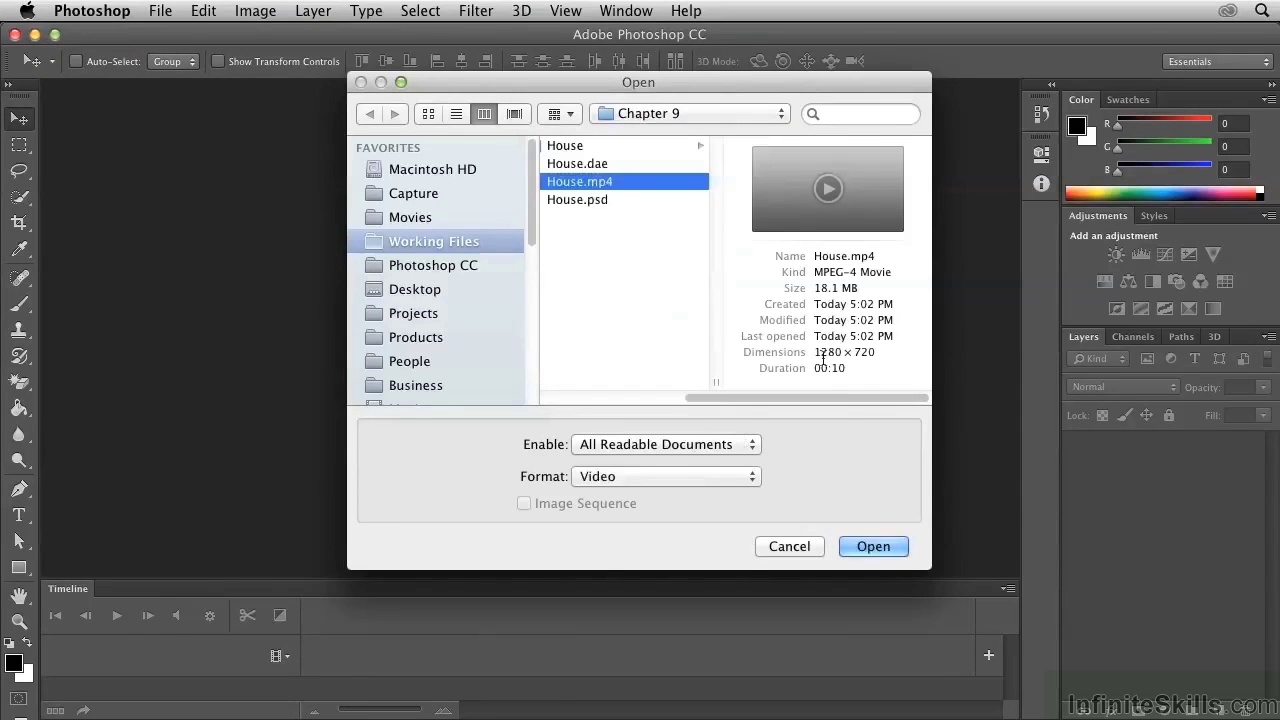
click(864, 555)
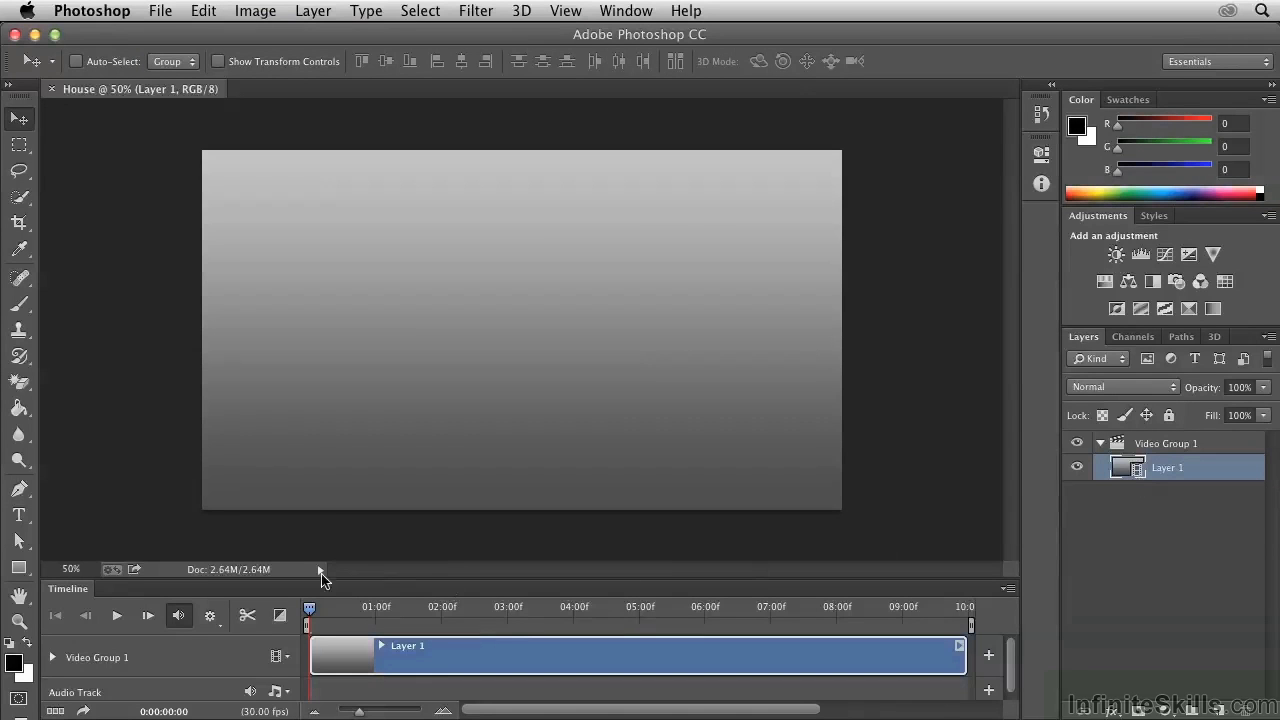
Step: Play the house animation, then move the playhead back to about 0:00:04:11
click(116, 617)
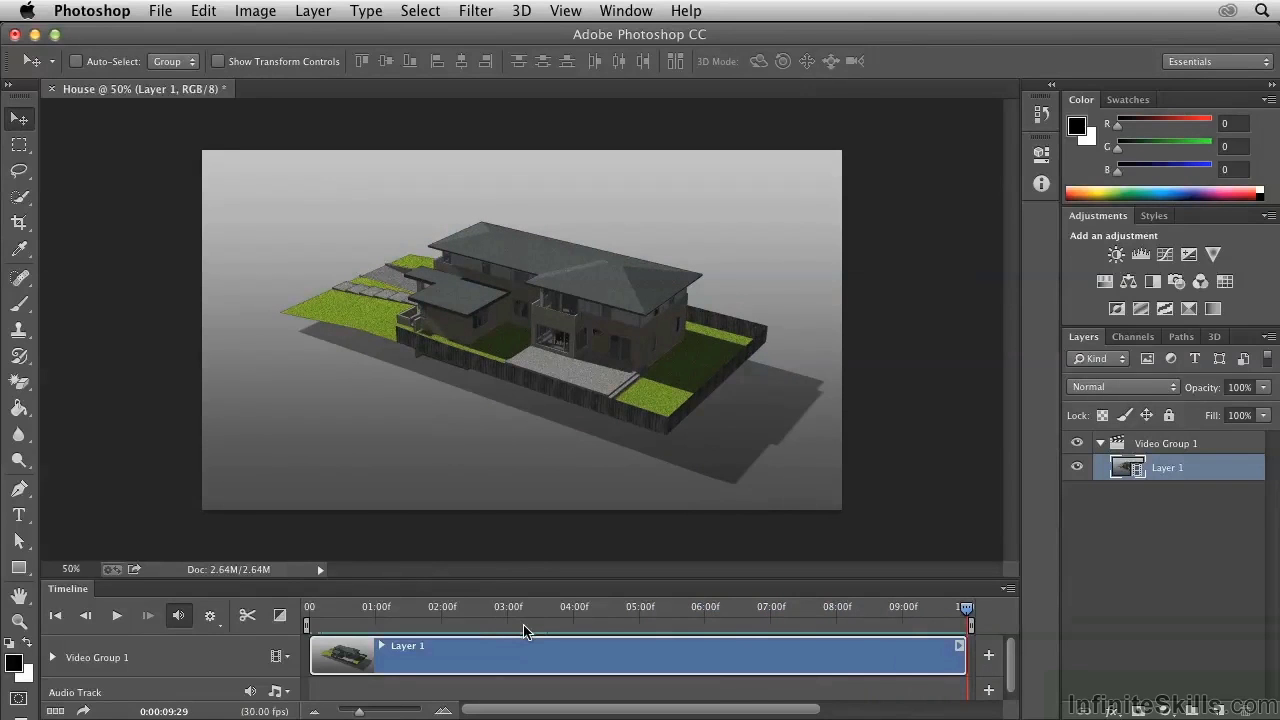
drag(968, 616, 598, 624)
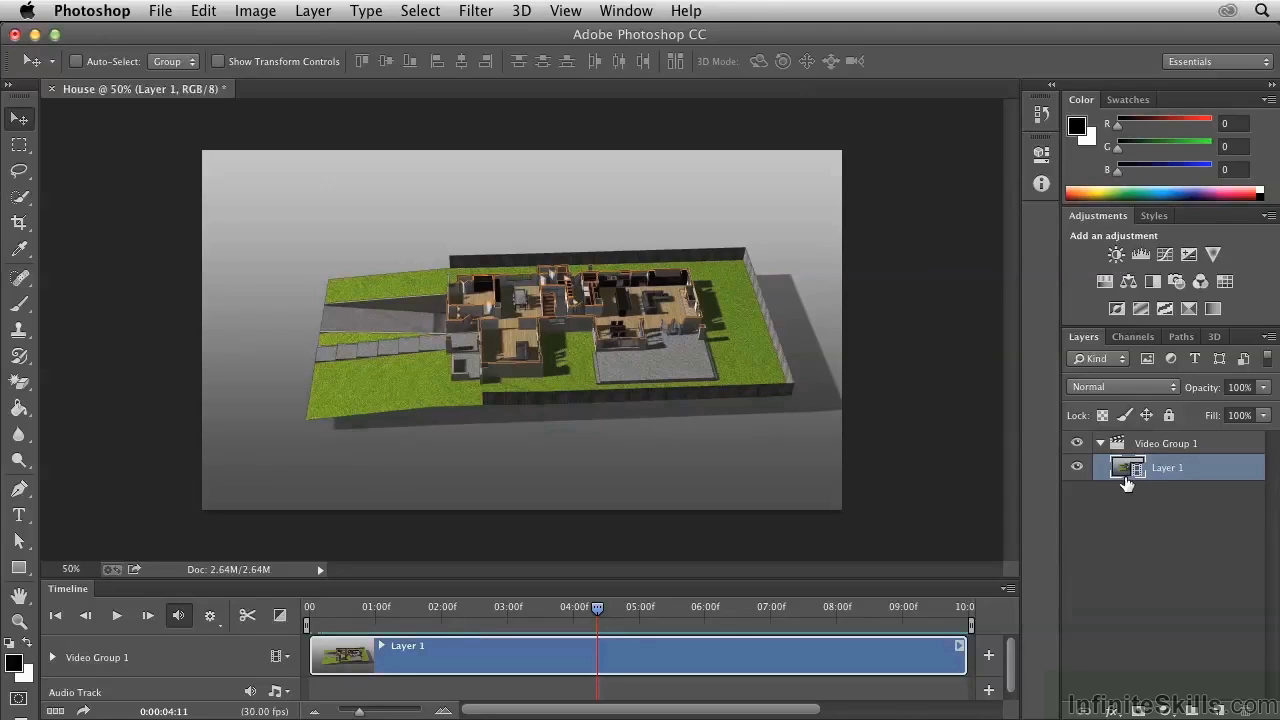
Step: Convert Video Group 1 into a single smart object layer
click(1158, 446)
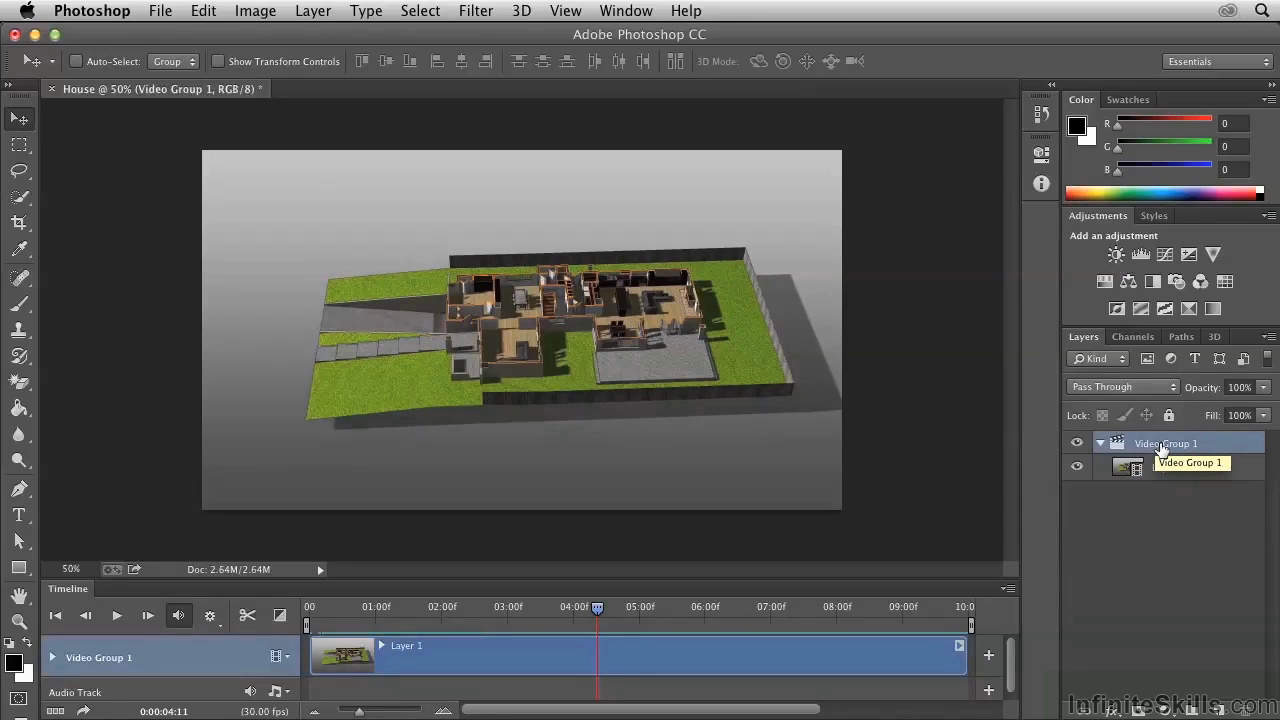
right_click(1161, 449)
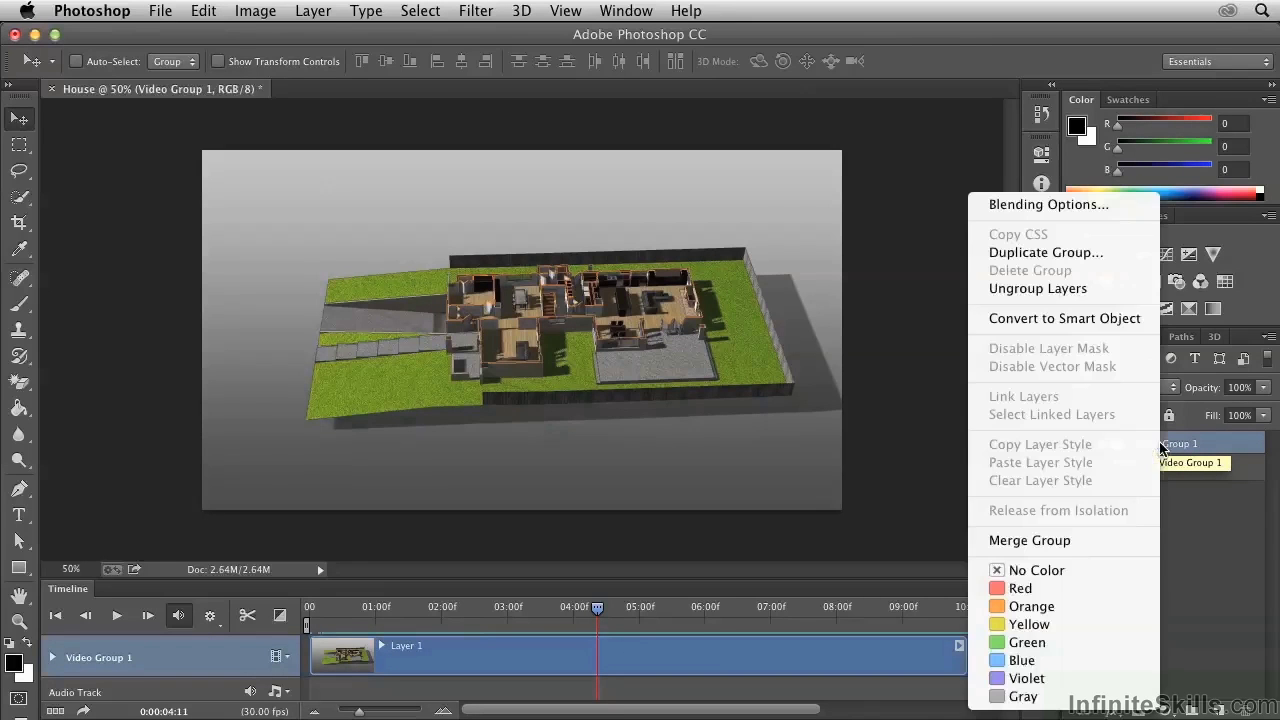
click(1083, 321)
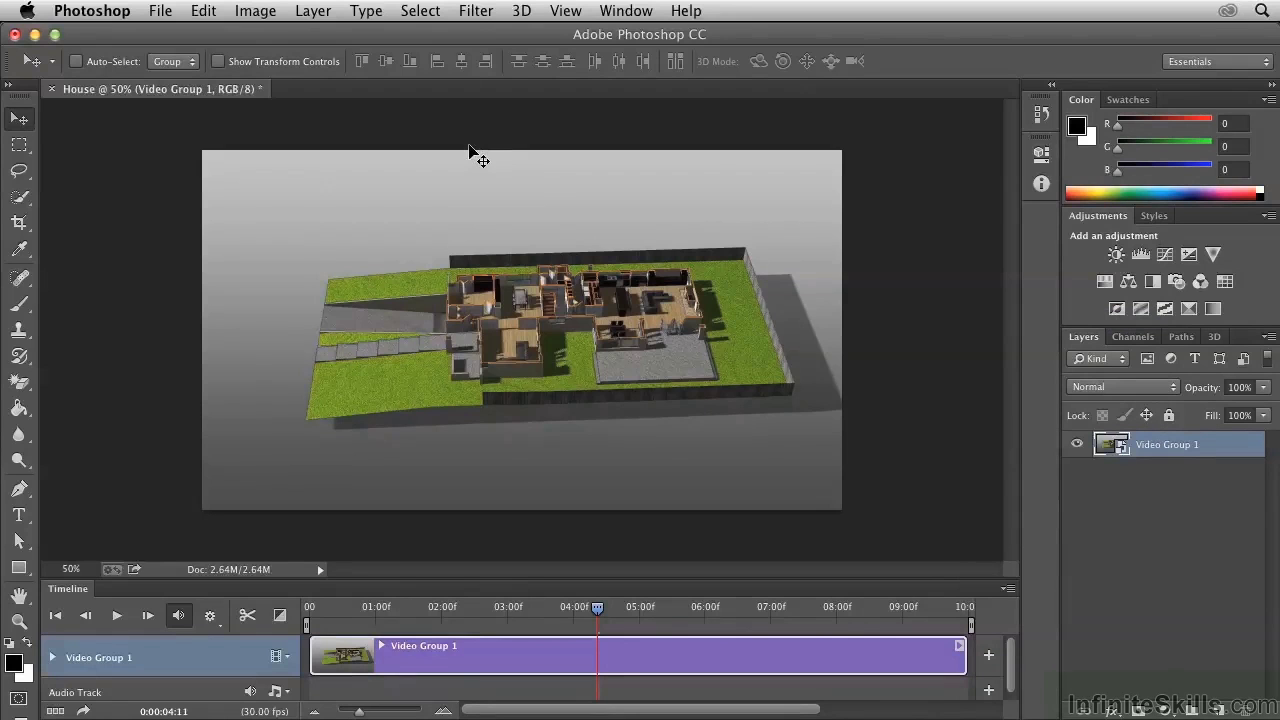
Step: Open the Filter Gallery, remove the extra effect, and make the remaining one Rough Pastels
click(474, 12)
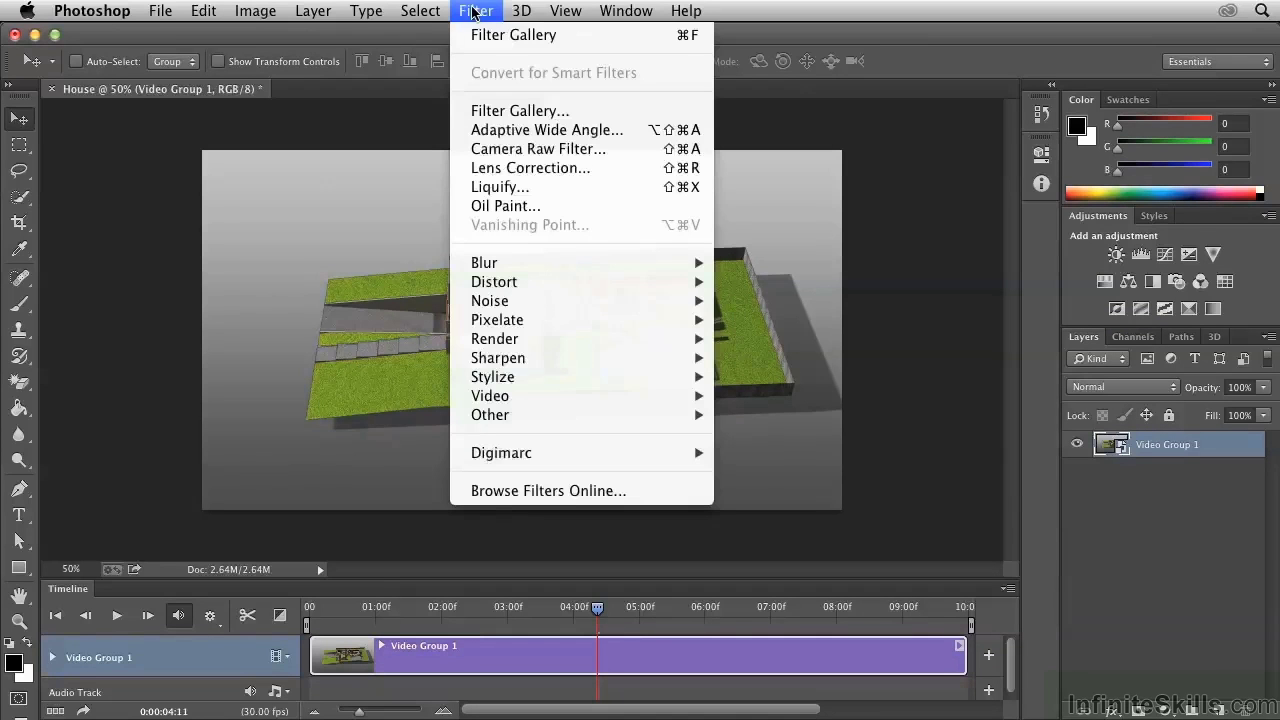
click(484, 111)
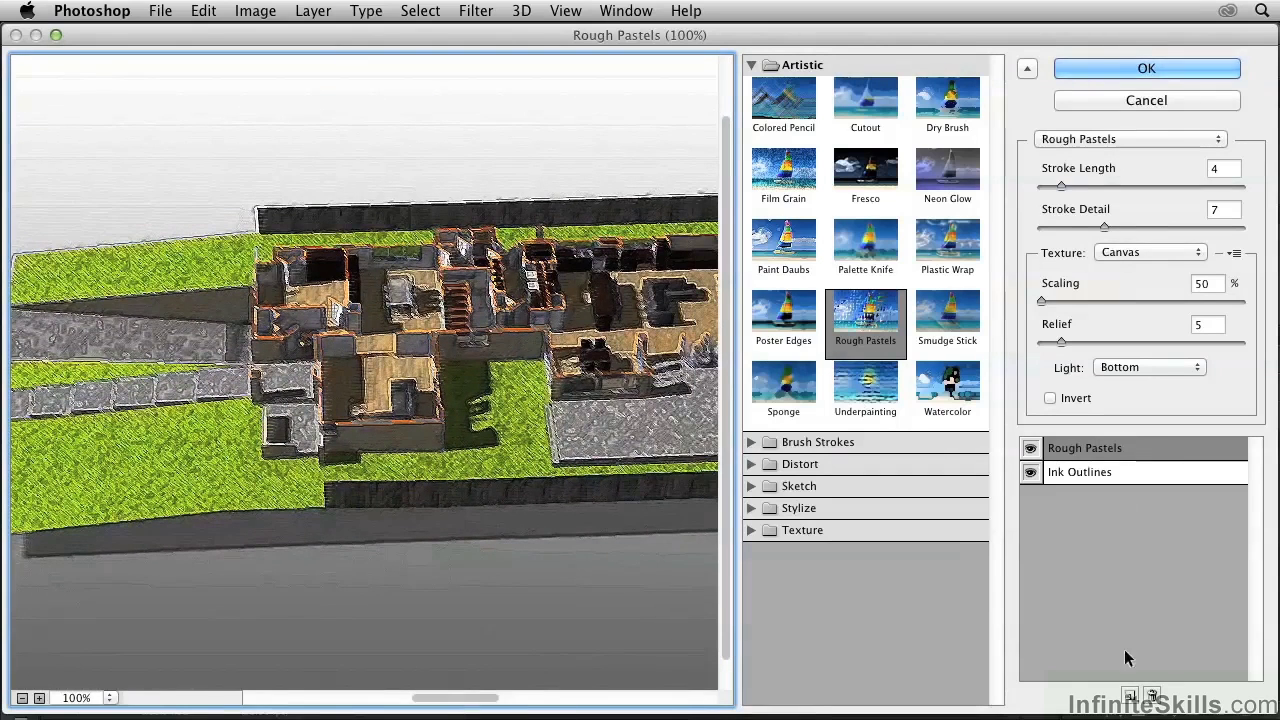
click(1153, 693)
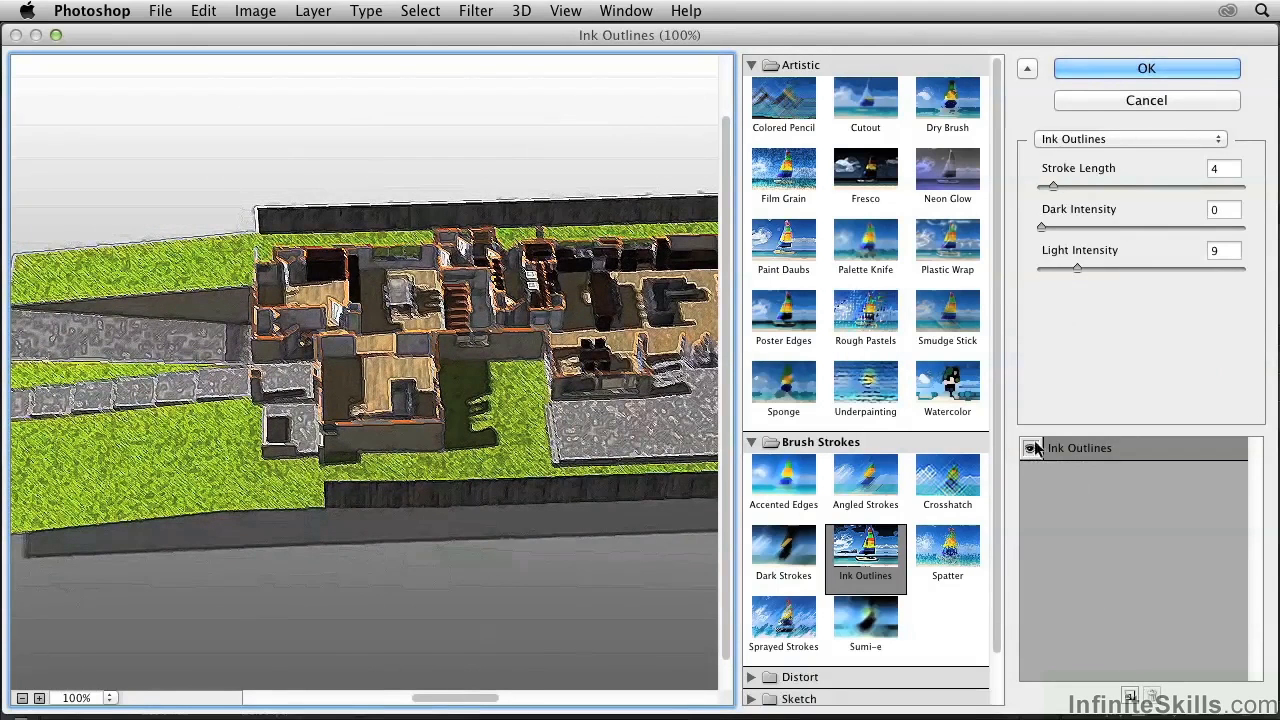
click(855, 305)
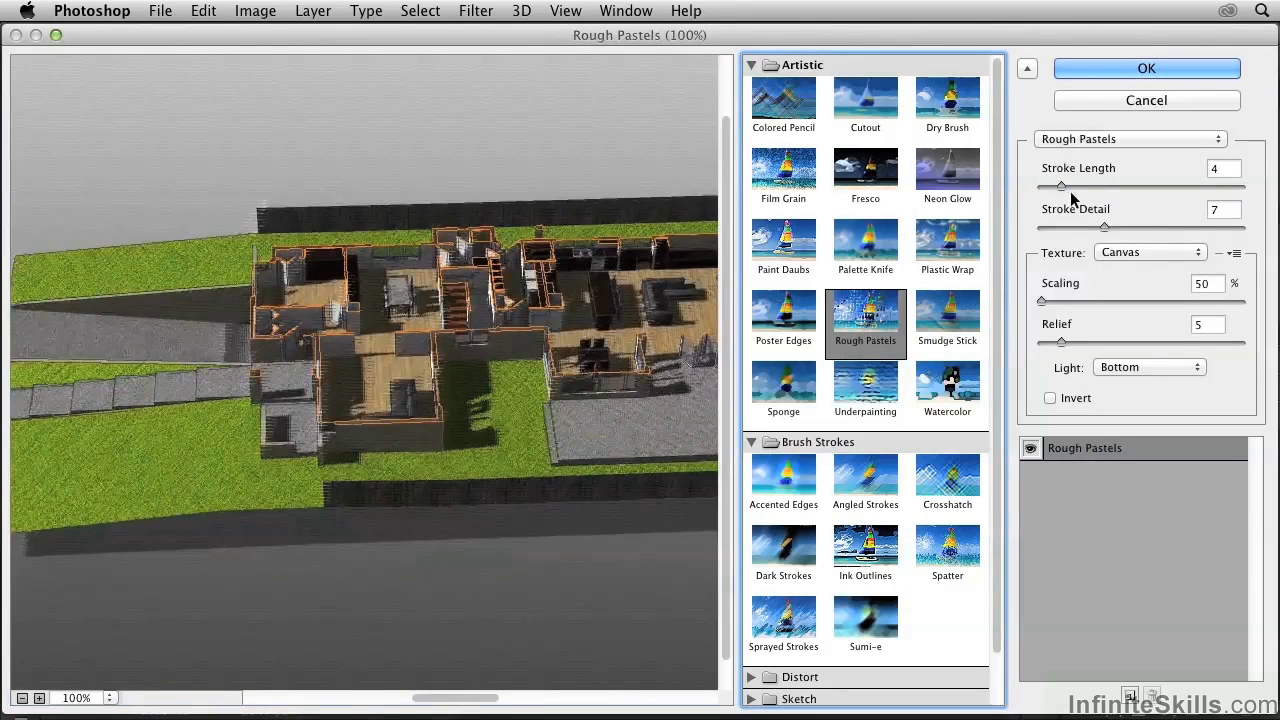
Step: Set Rough Pastels to Stroke Length 0, Stroke Detail 2 and Relief 2
mouse_move(1107, 230)
mouse_down()
mouse_move(1163, 226)
mouse_move(1110, 229)
mouse_up()
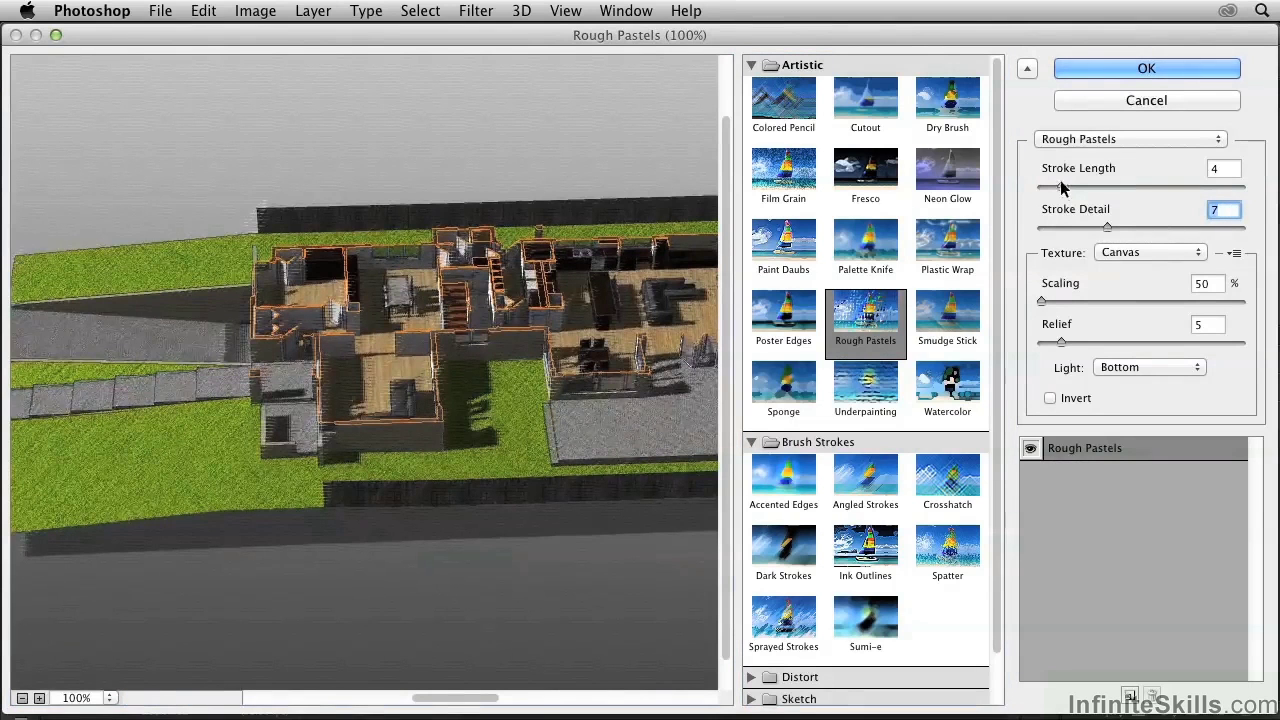
mouse_move(1061, 187)
mouse_down()
mouse_move(1108, 190)
mouse_move(1023, 197)
mouse_up()
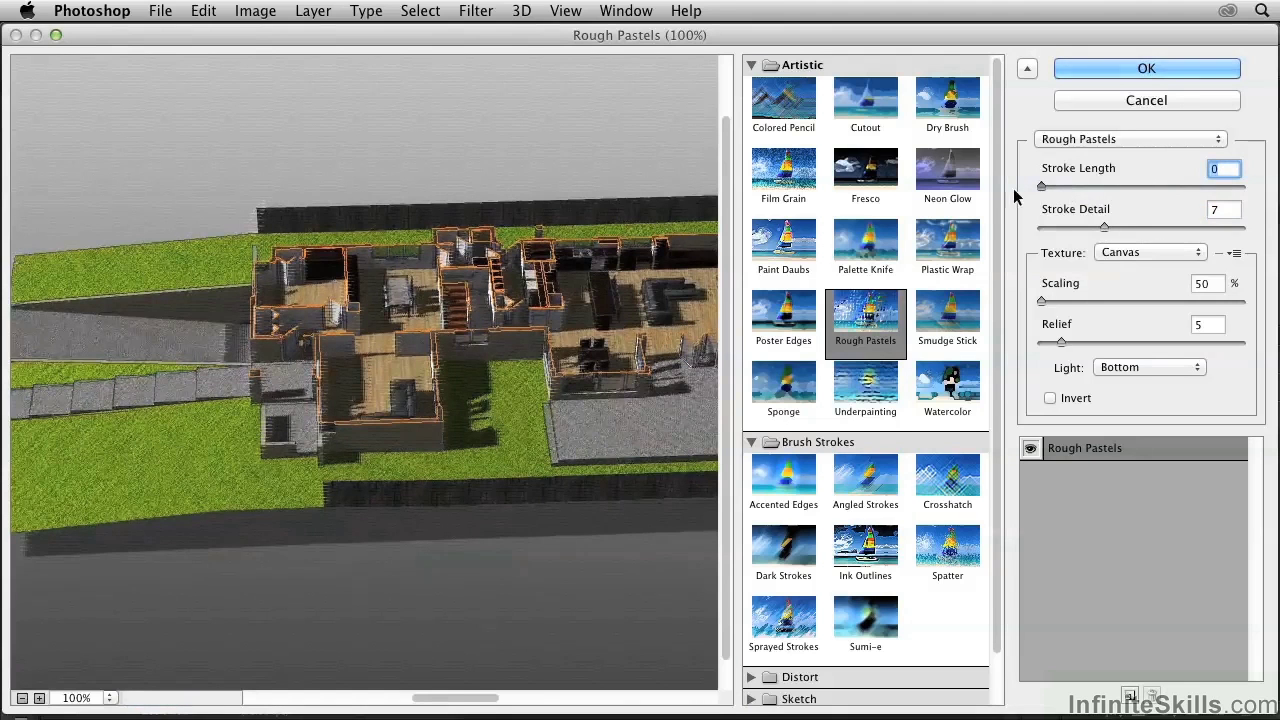
drag(1103, 230, 1052, 230)
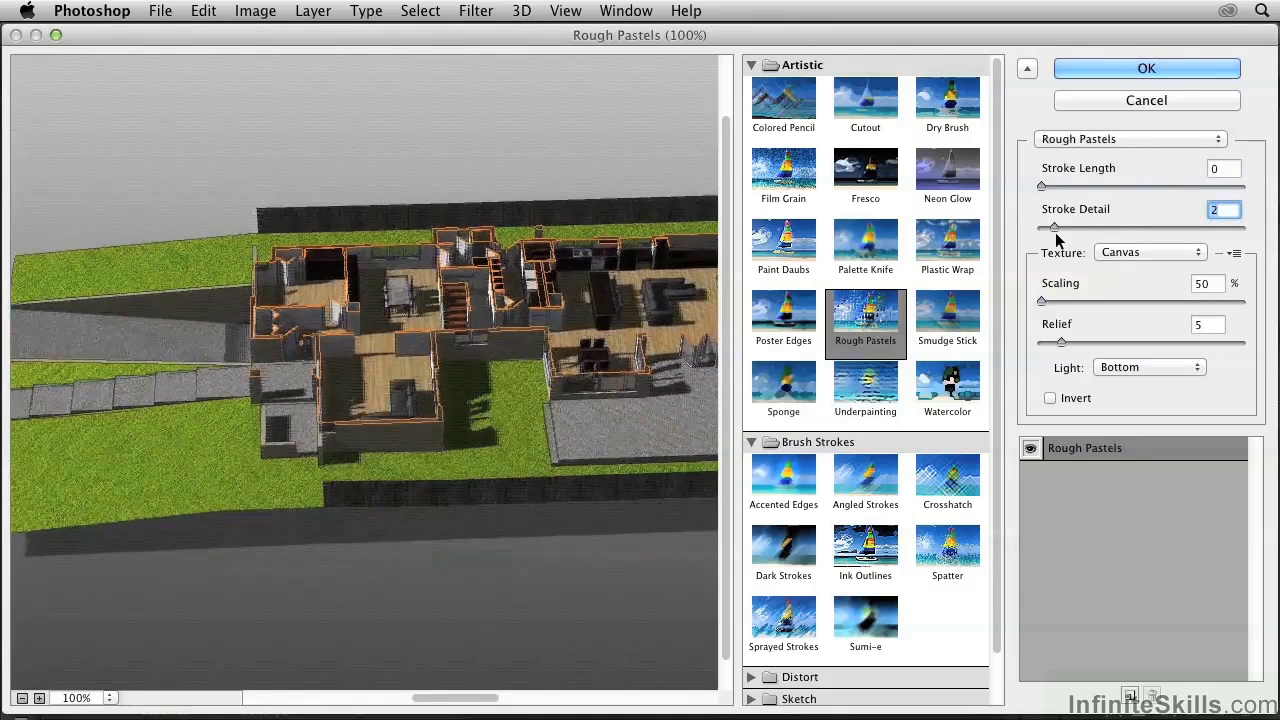
mouse_move(1060, 342)
mouse_down()
mouse_move(1049, 345)
mouse_move(1103, 345)
mouse_move(1046, 345)
mouse_up()
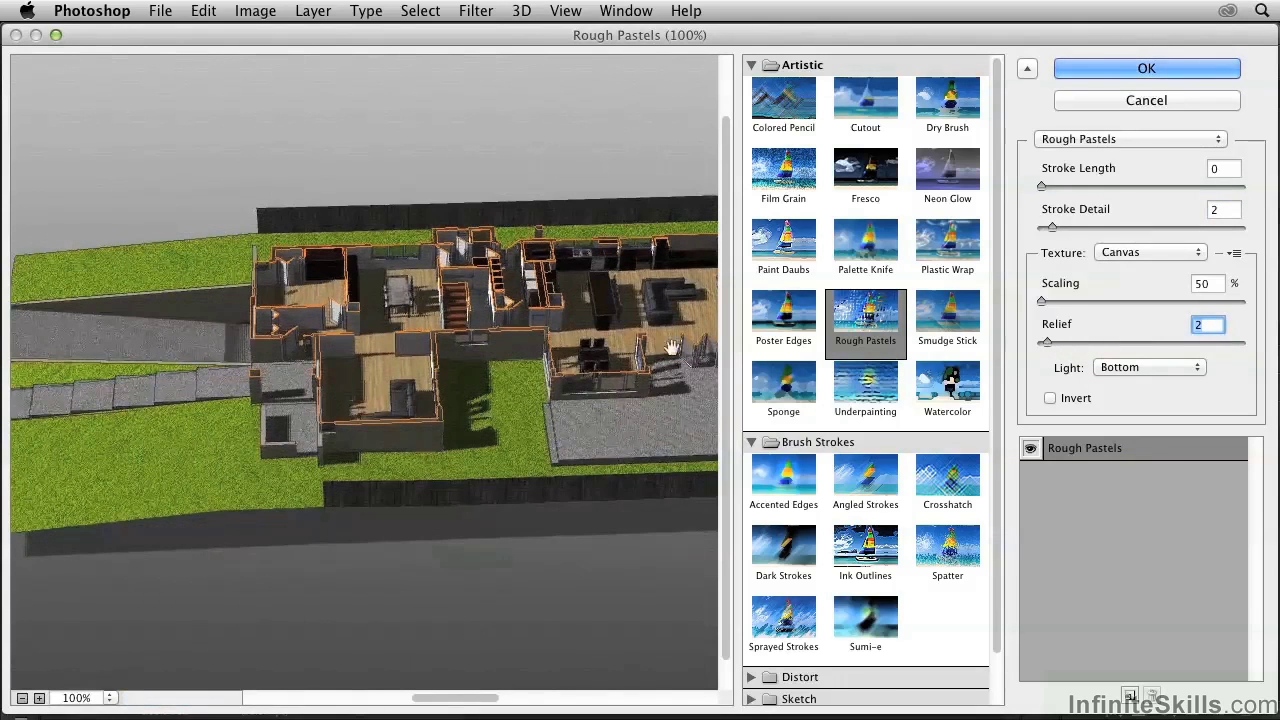
Step: Add a Diffuse Glow effect layer (Graininess 0, Glow Amount 4, Clear Amount 16) above Rough Pastels
click(1128, 696)
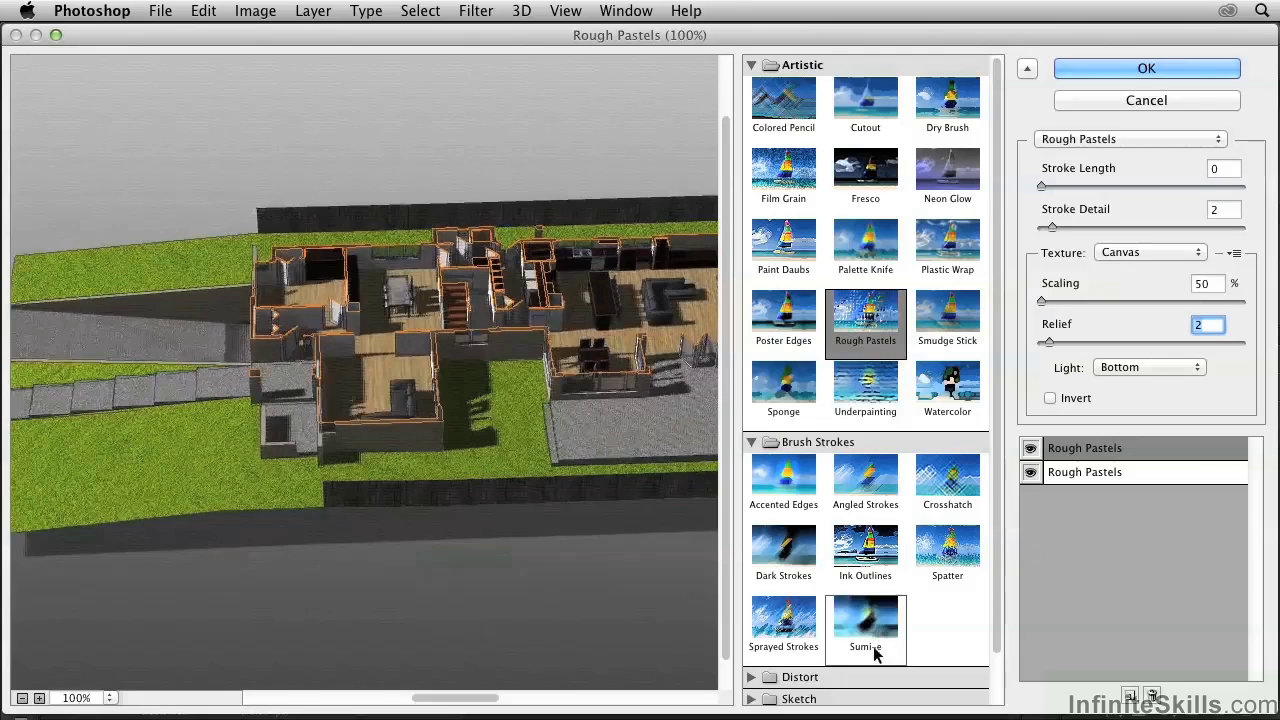
click(805, 677)
scroll(1000, 500, down, 3)
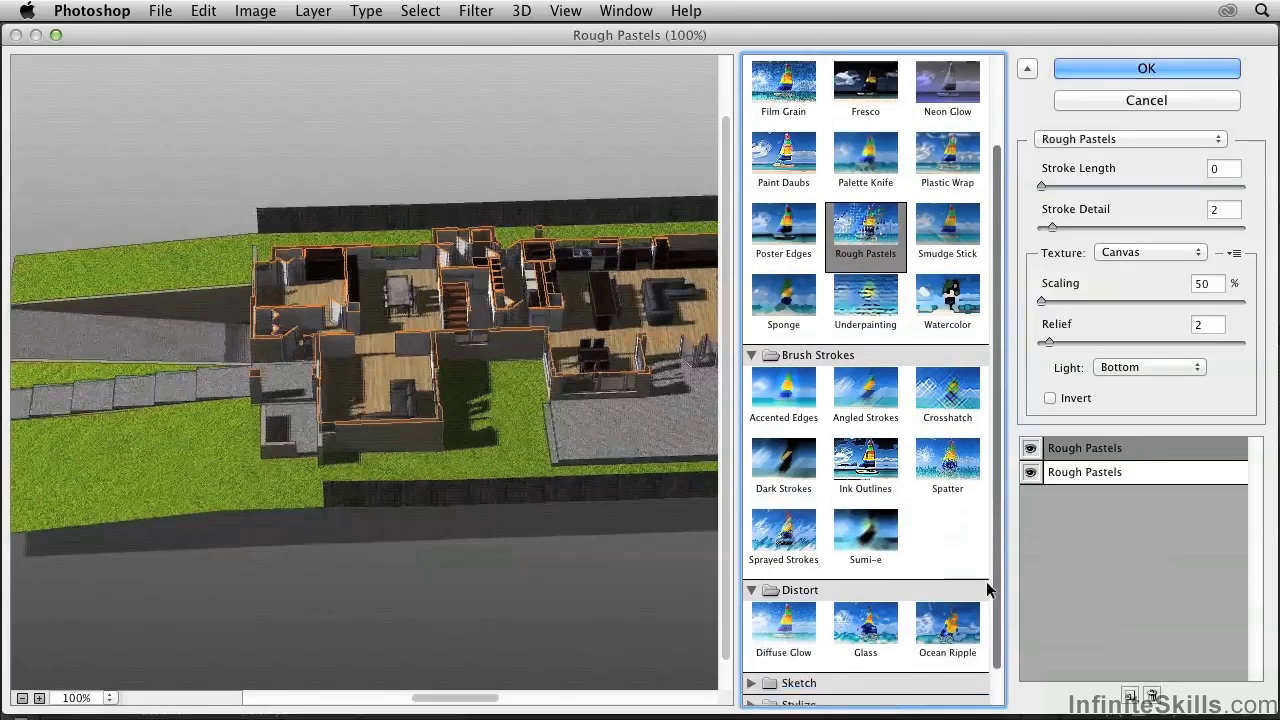
click(785, 607)
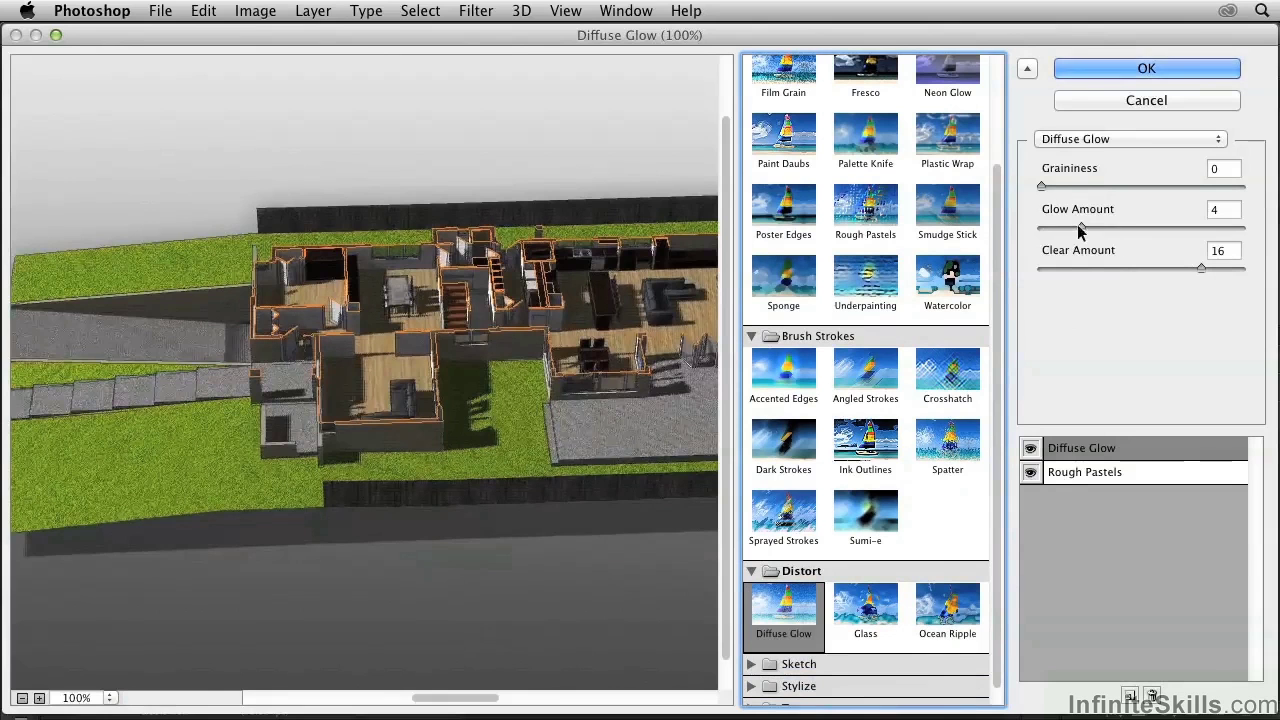
mouse_move(1081, 228)
mouse_down()
mouse_move(1205, 230)
mouse_move(1086, 232)
mouse_up()
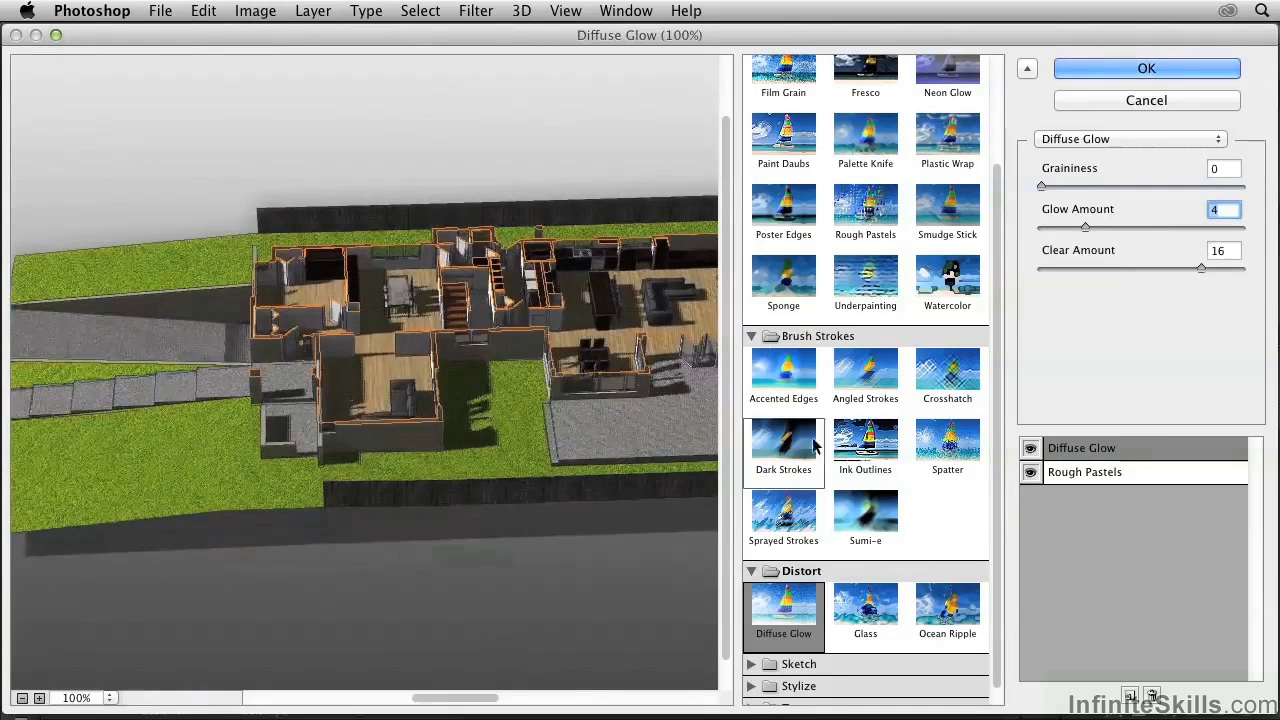
Step: Change the top effect to Accented Edges with Edge Width 3, Edge Brightness 25, Smoothness 2, and apply
click(785, 373)
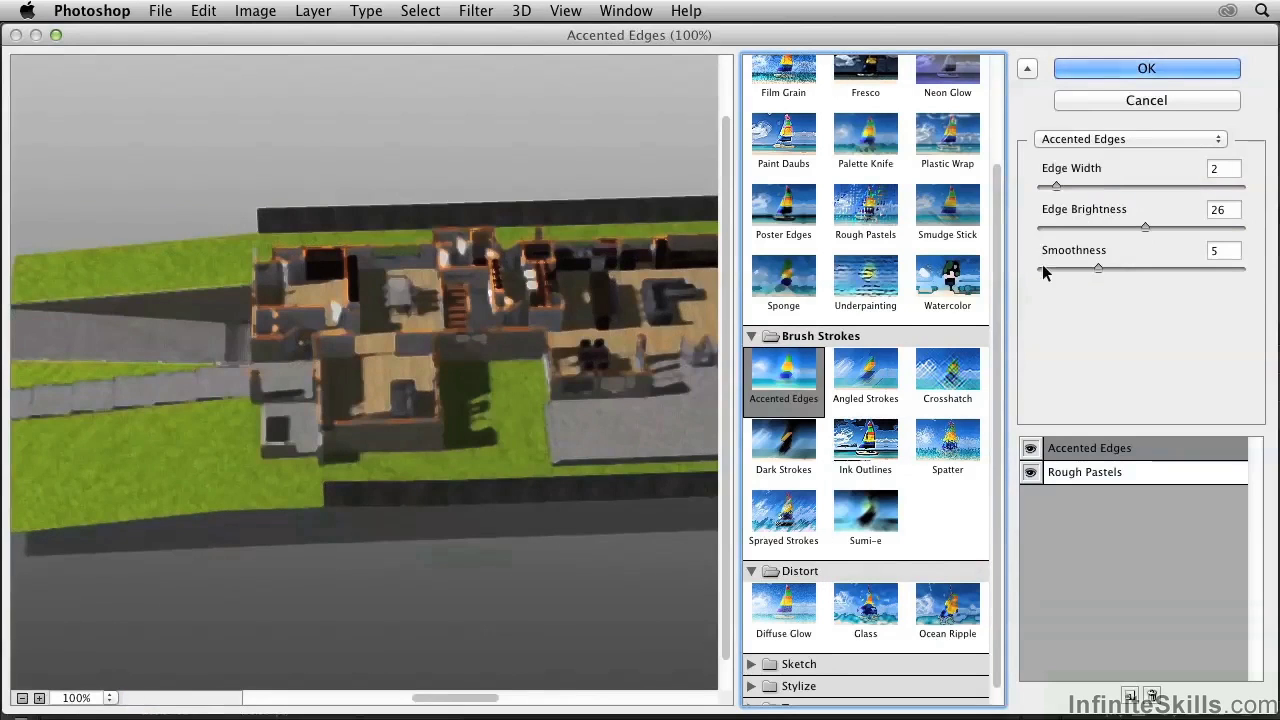
click(1057, 188)
drag(1057, 188, 1067, 188)
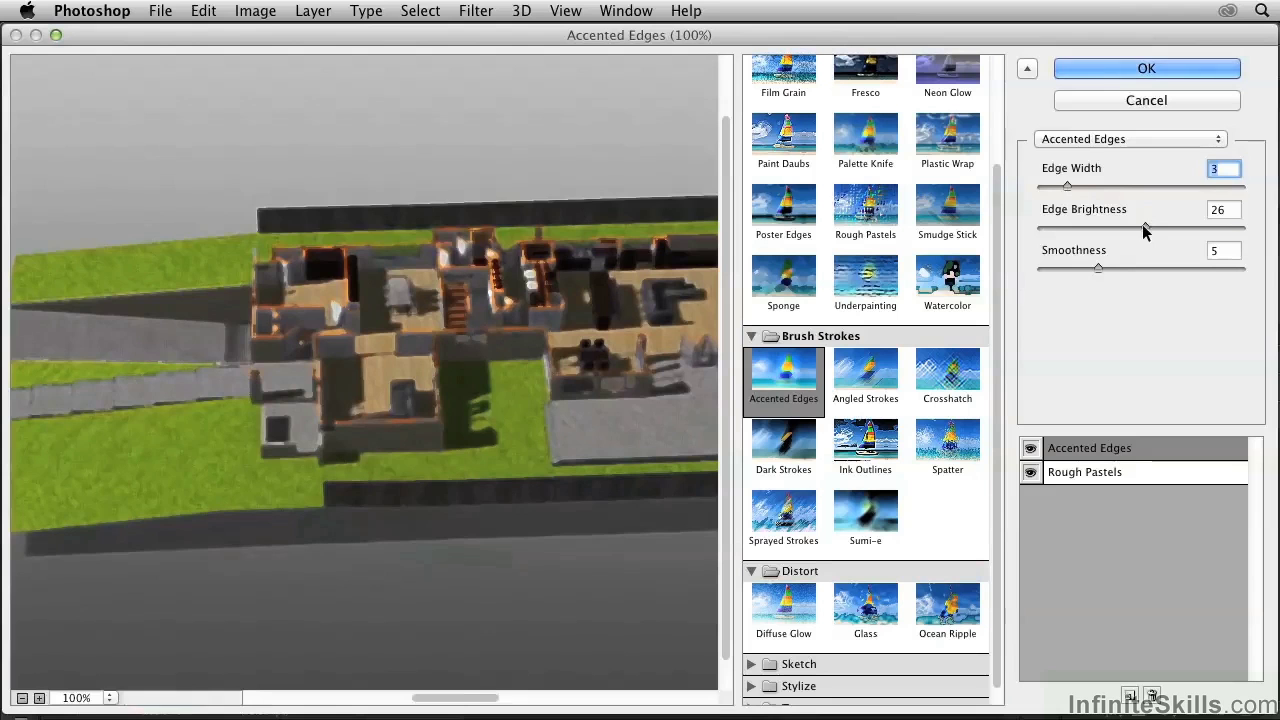
drag(1145, 228, 1052, 278)
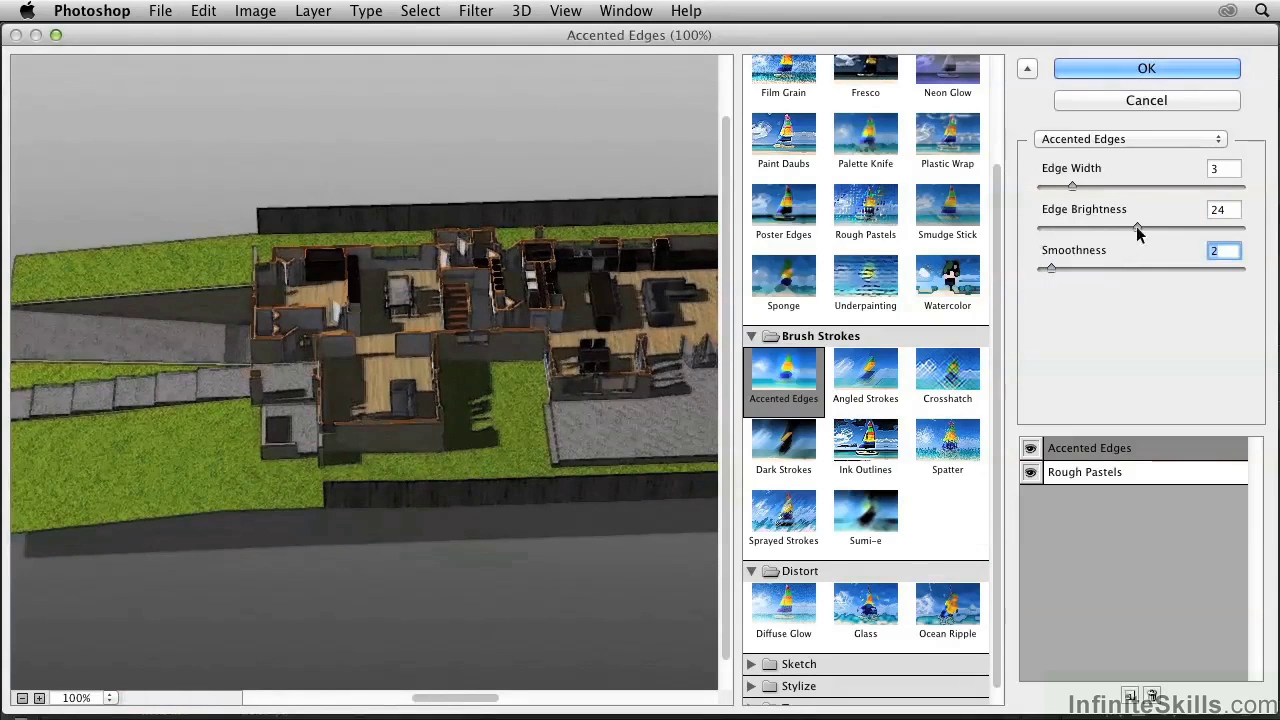
mouse_move(1138, 233)
mouse_down()
mouse_move(1120, 229)
mouse_move(1141, 233)
mouse_up()
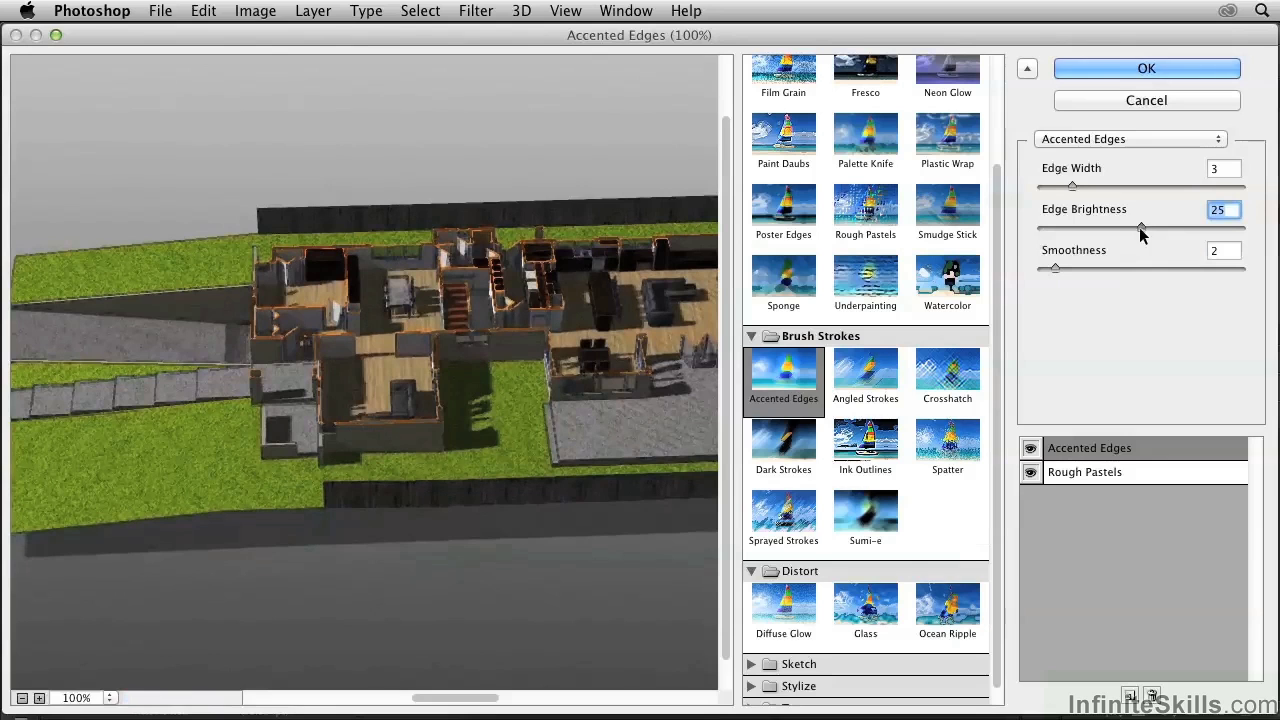
drag(1072, 187, 1071, 191)
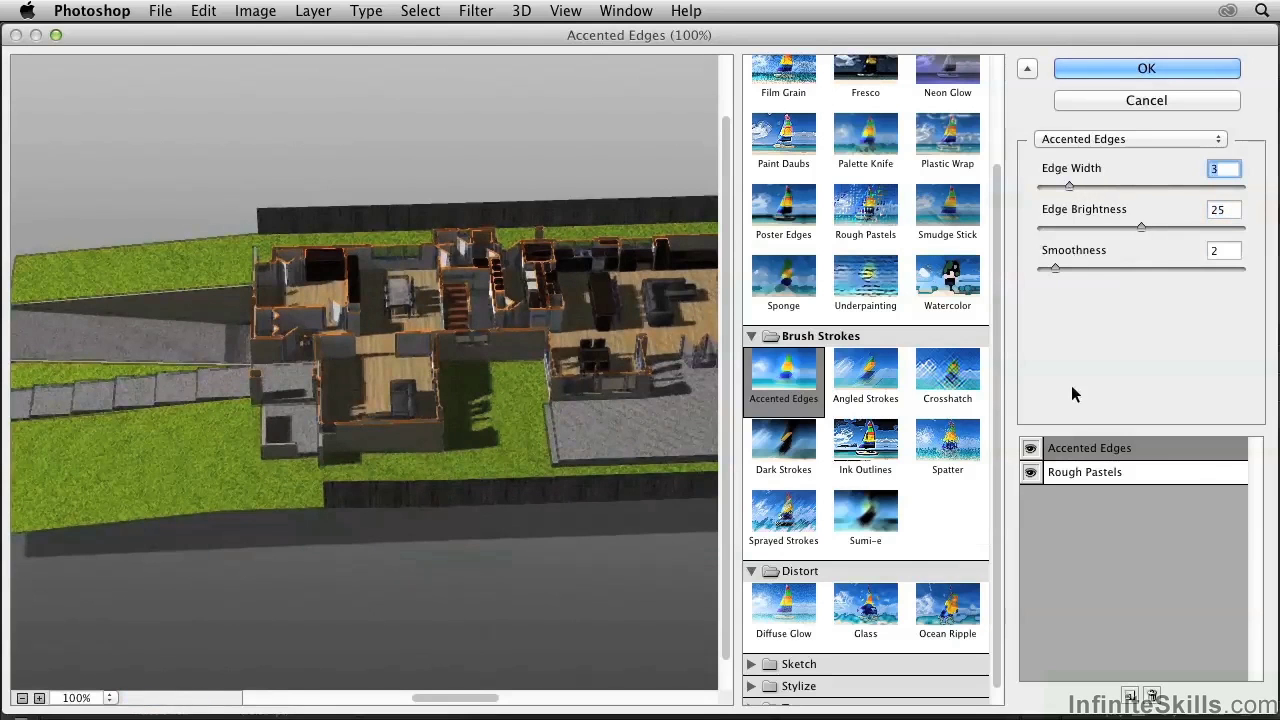
click(1222, 69)
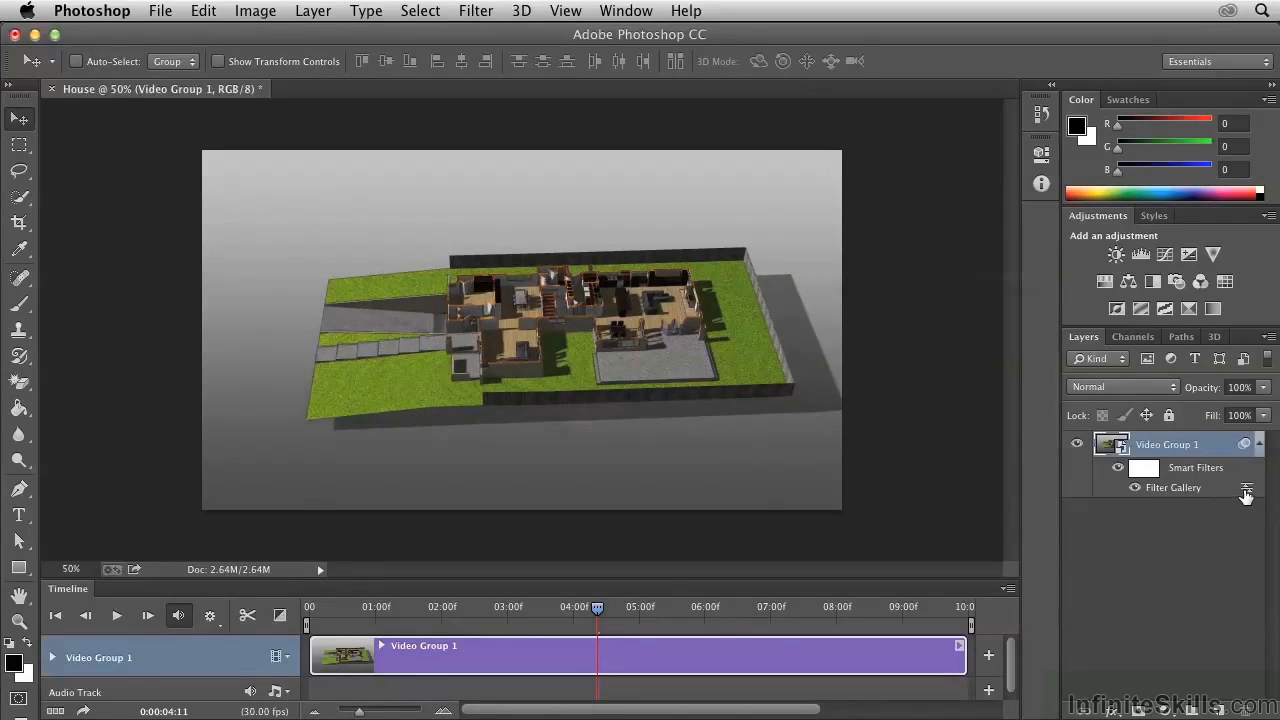
Step: After trying Hard Light and Overlay, blend the Filter Gallery in Soft Light at 75% opacity
double_click(1246, 490)
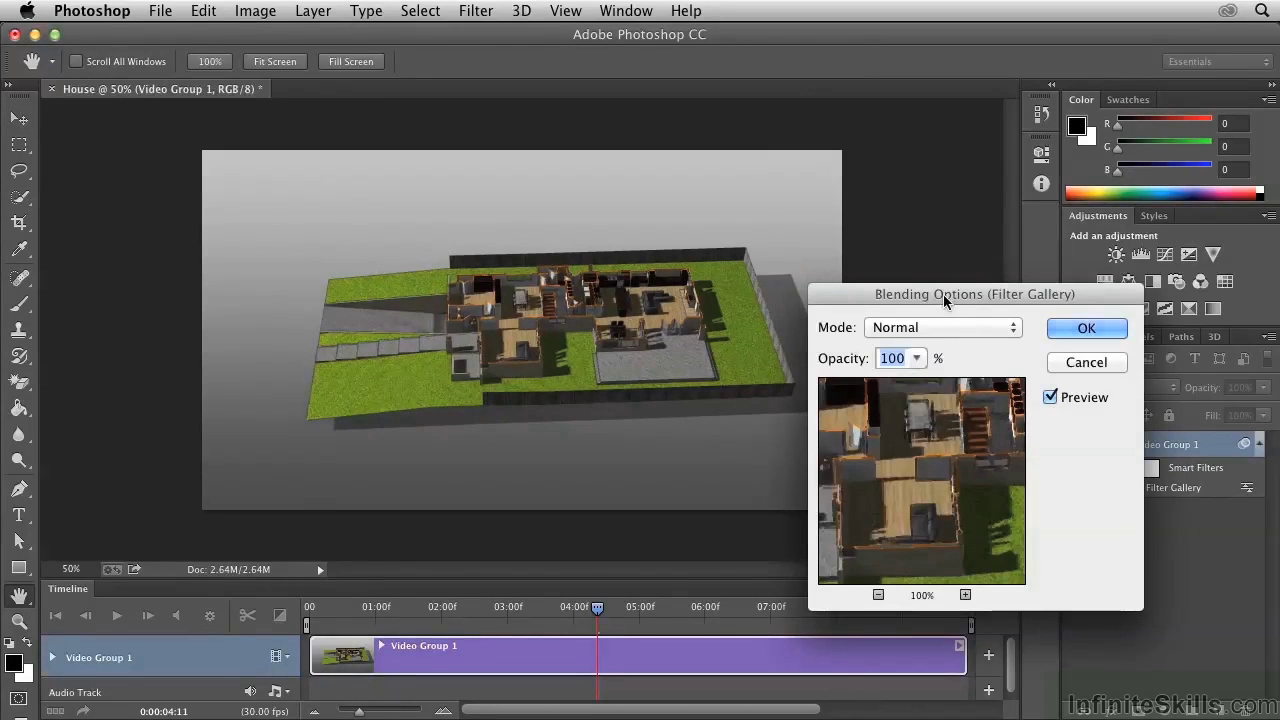
click(931, 330)
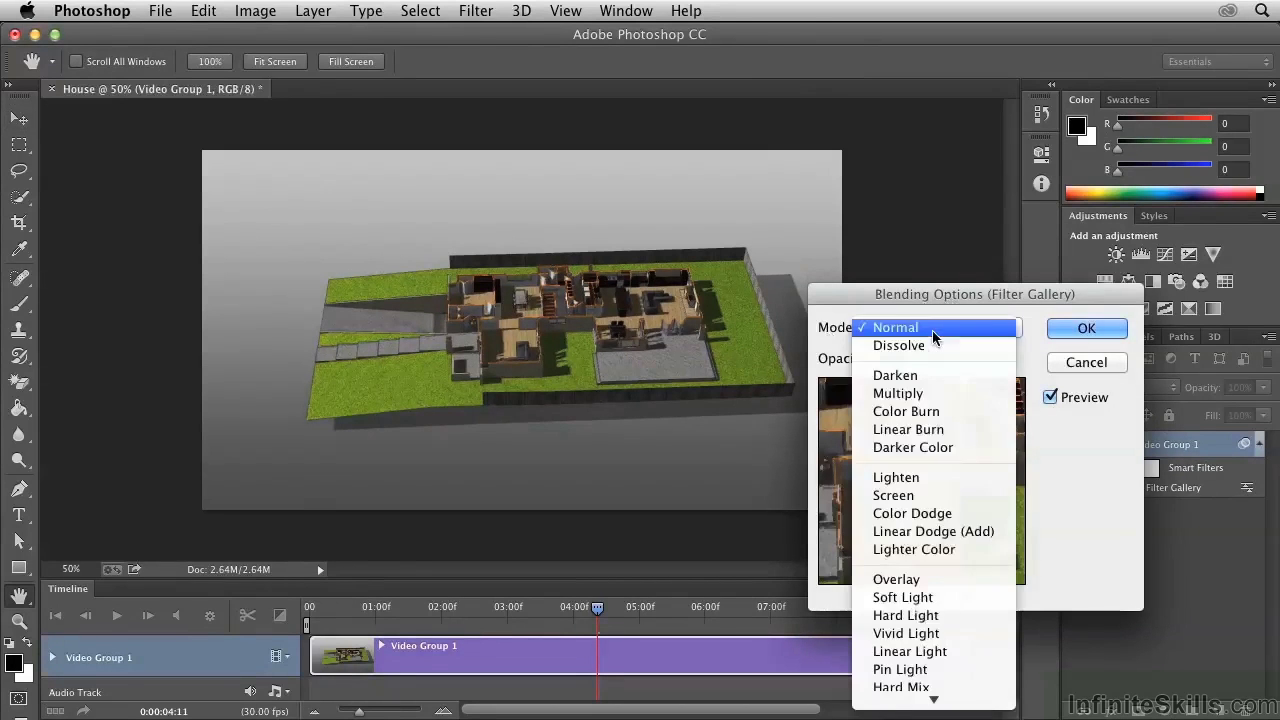
click(903, 598)
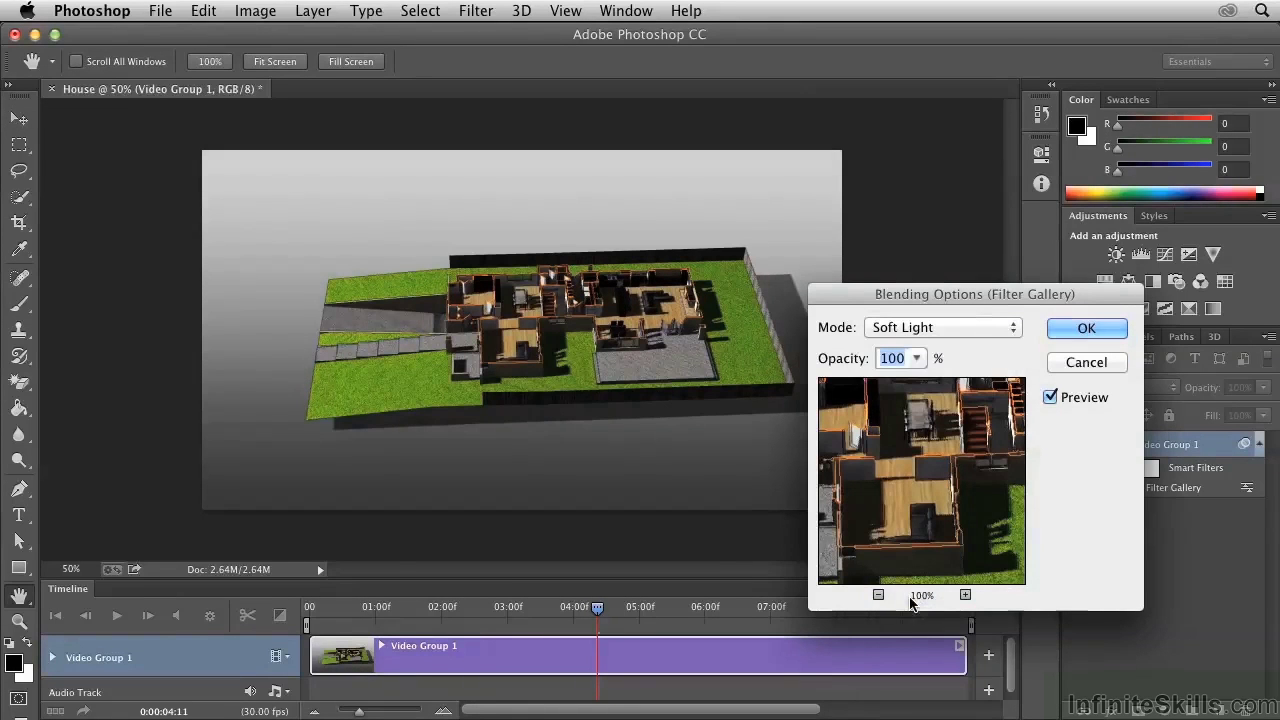
click(950, 328)
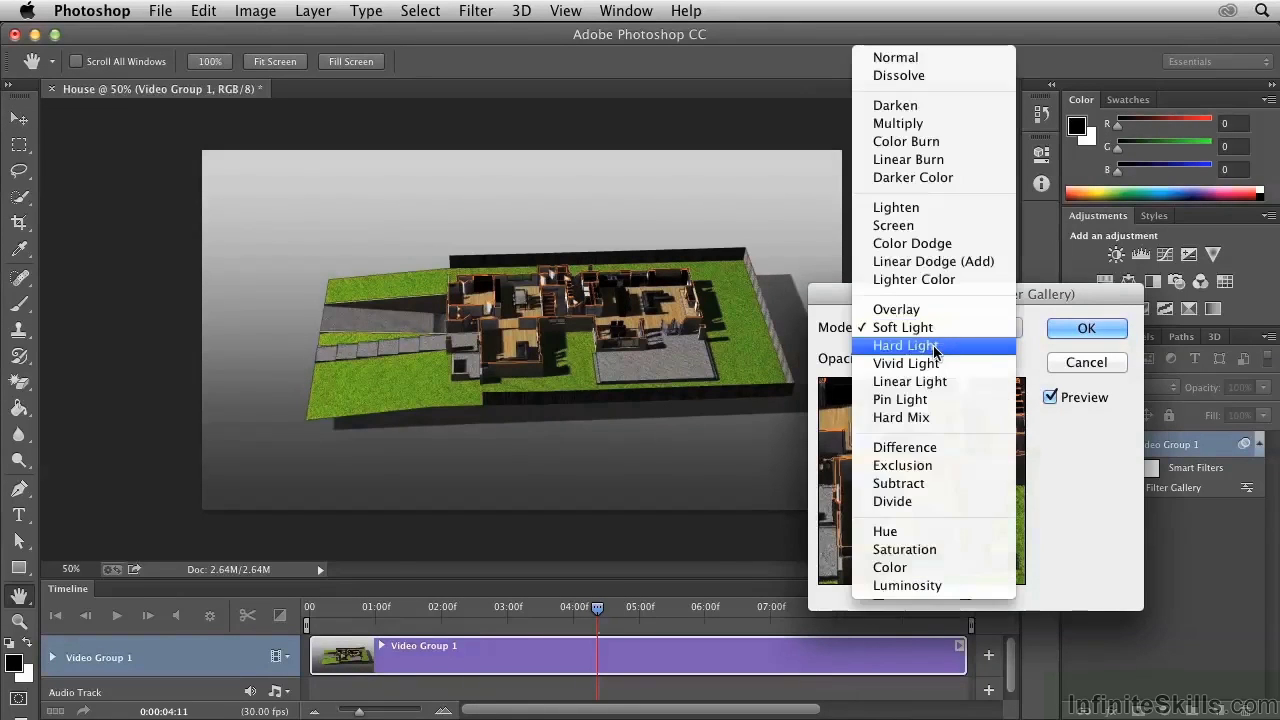
click(935, 349)
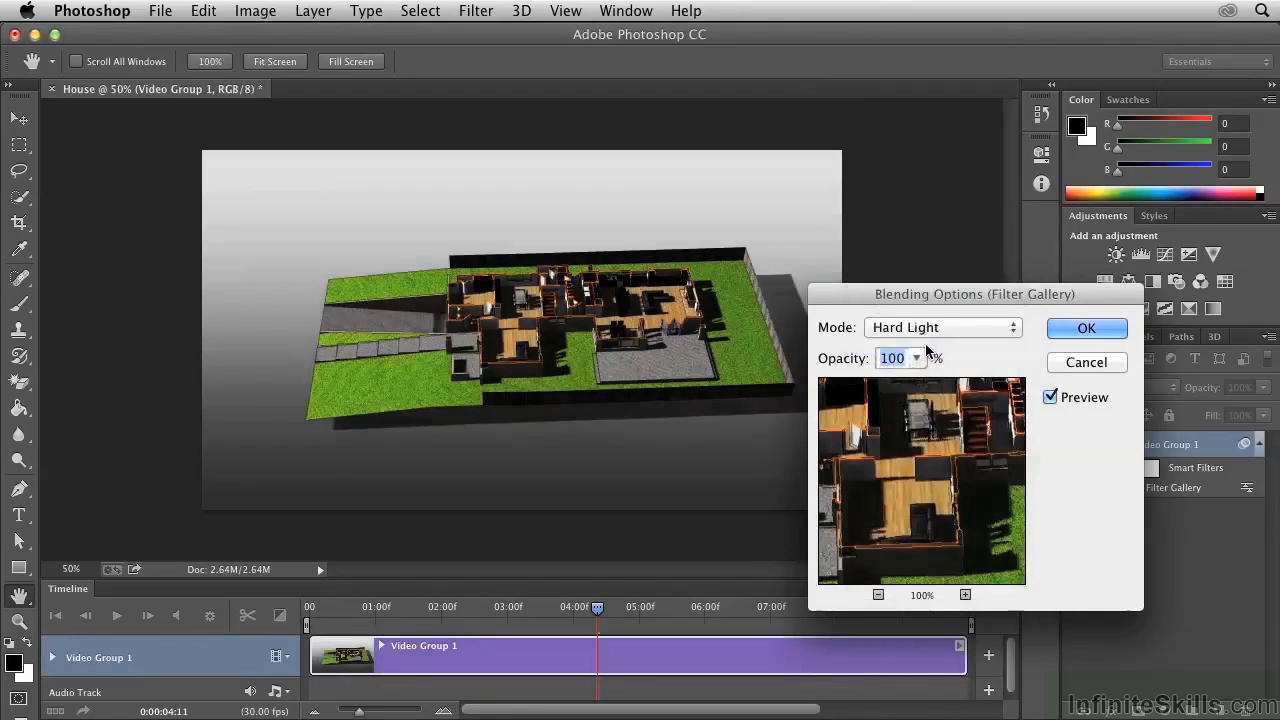
click(969, 330)
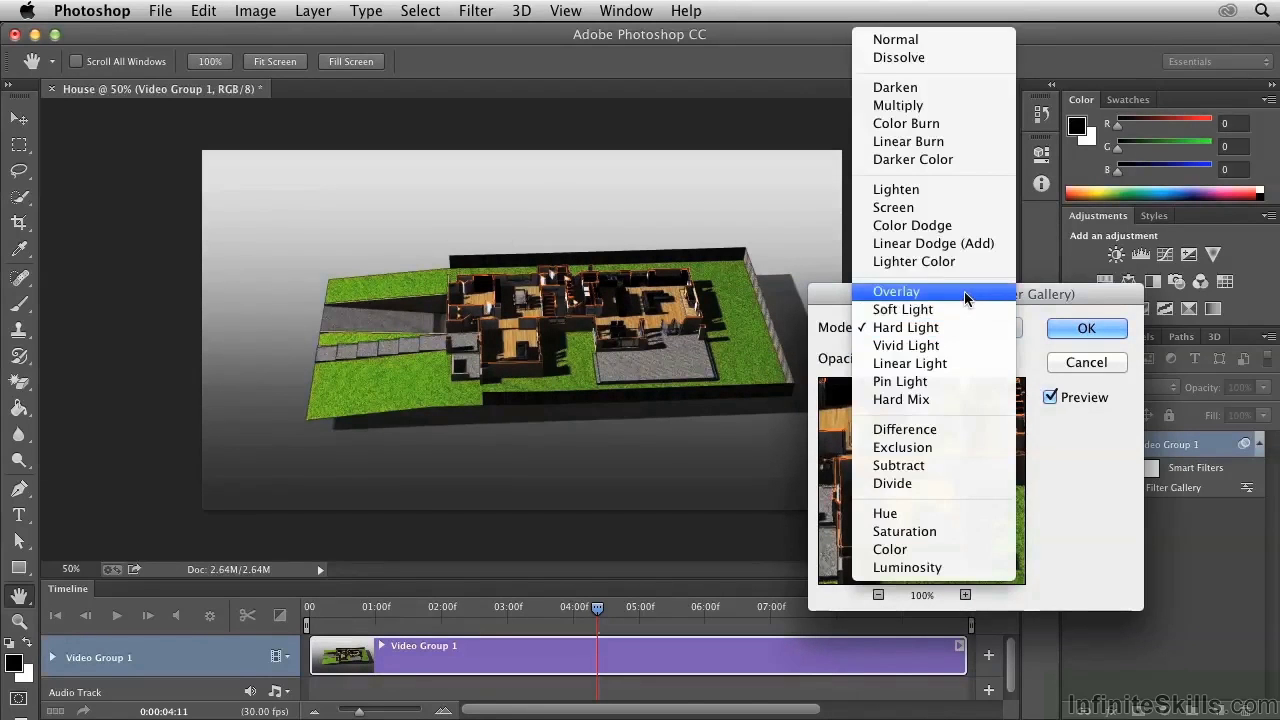
click(967, 291)
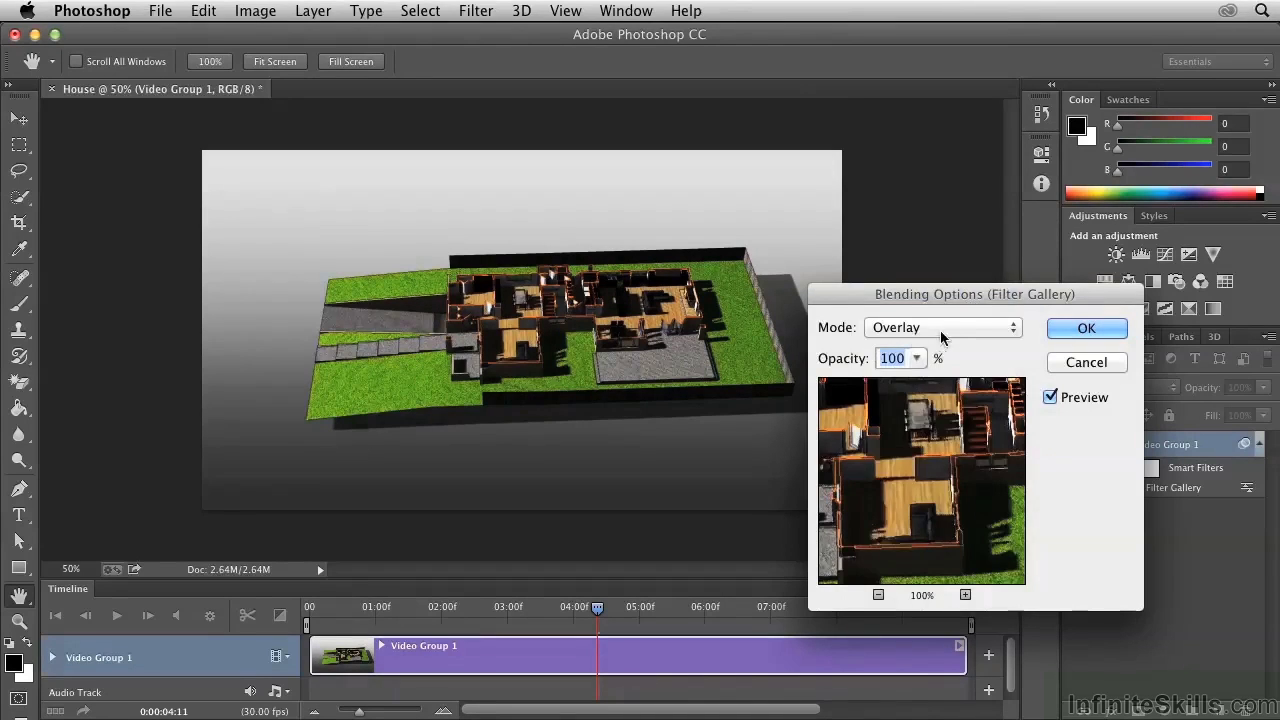
click(950, 329)
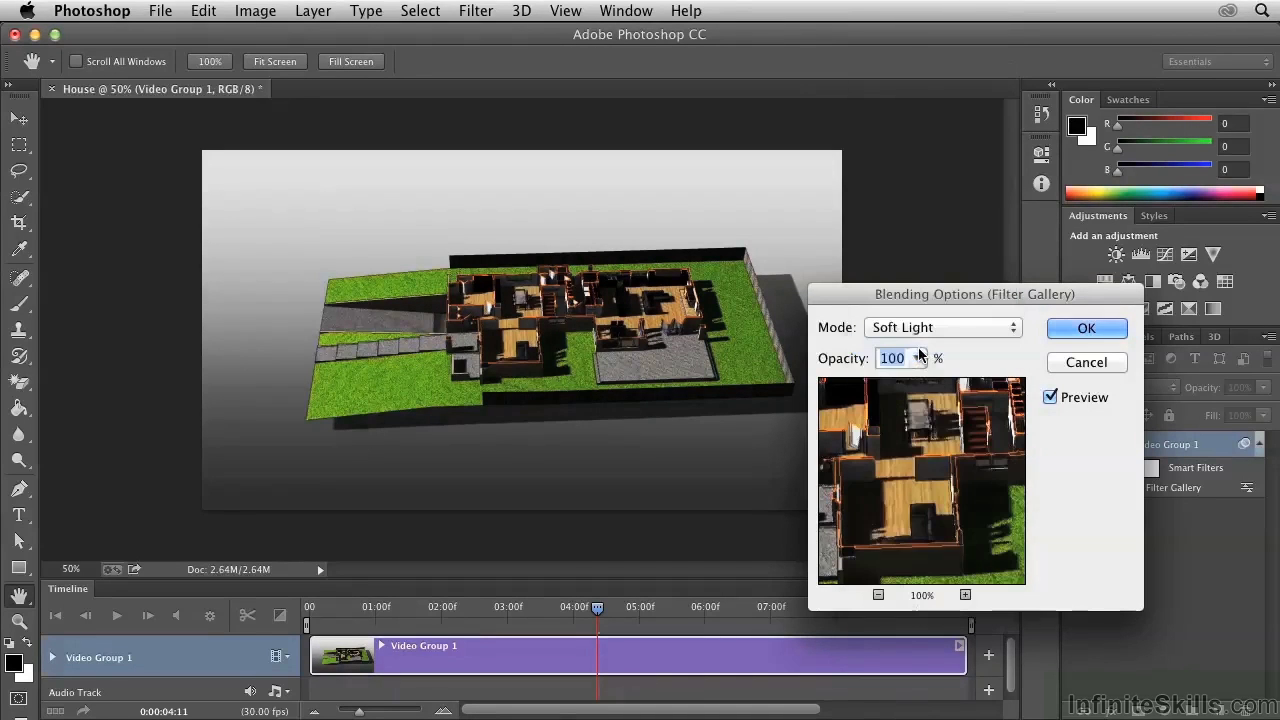
drag(866, 359, 822, 364)
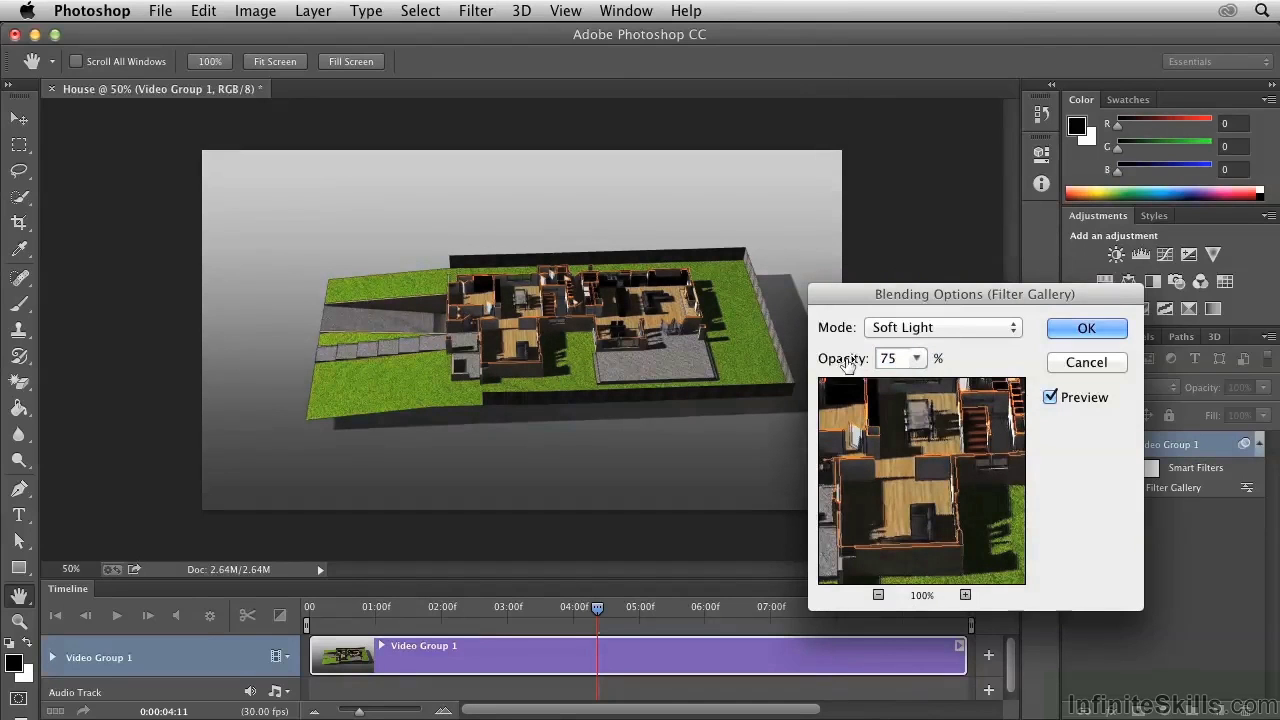
click(1082, 333)
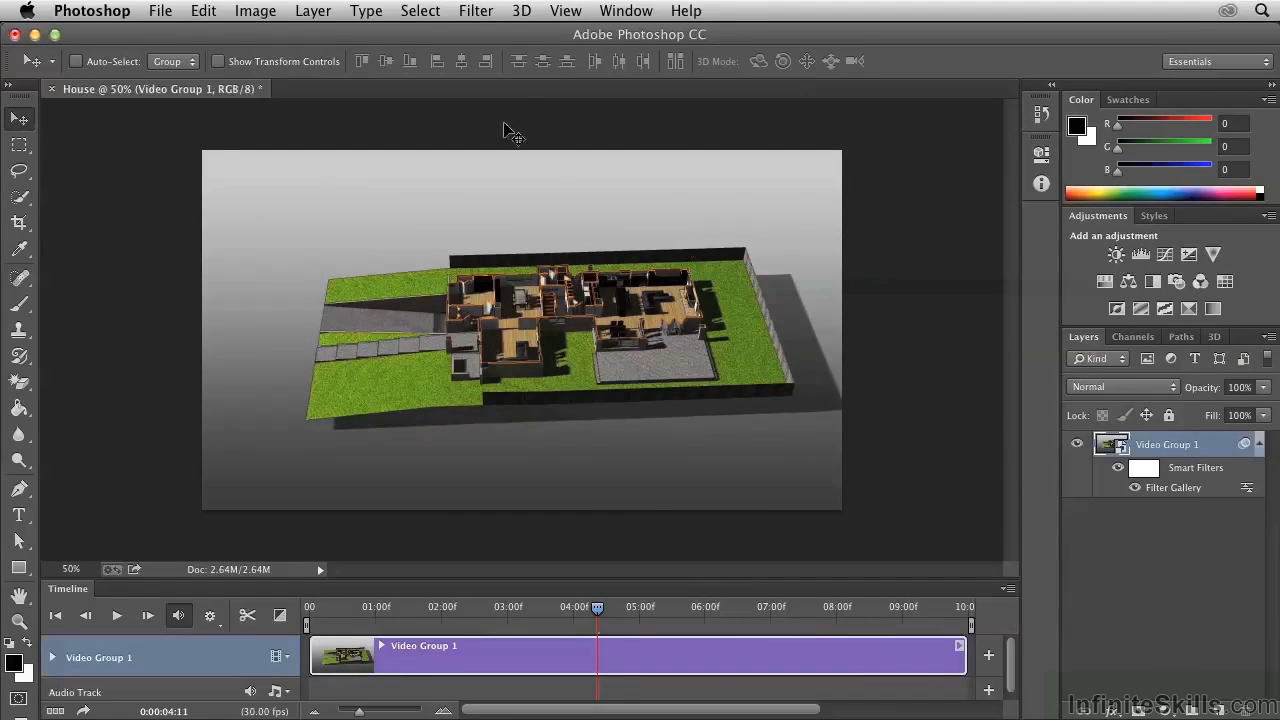
Step: Add a Camera Raw filter: Exposure +0.40, Contrast -42, Highlights -3, Whites +23, Clarity +23
click(478, 11)
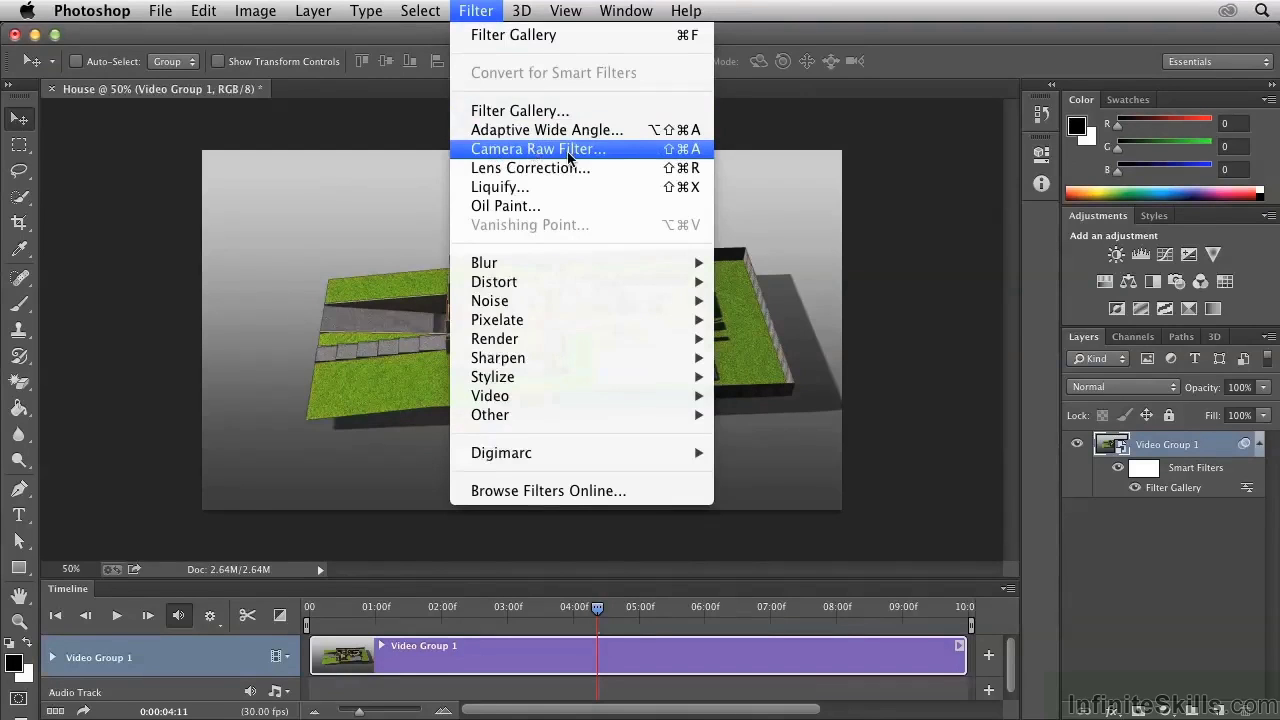
click(567, 151)
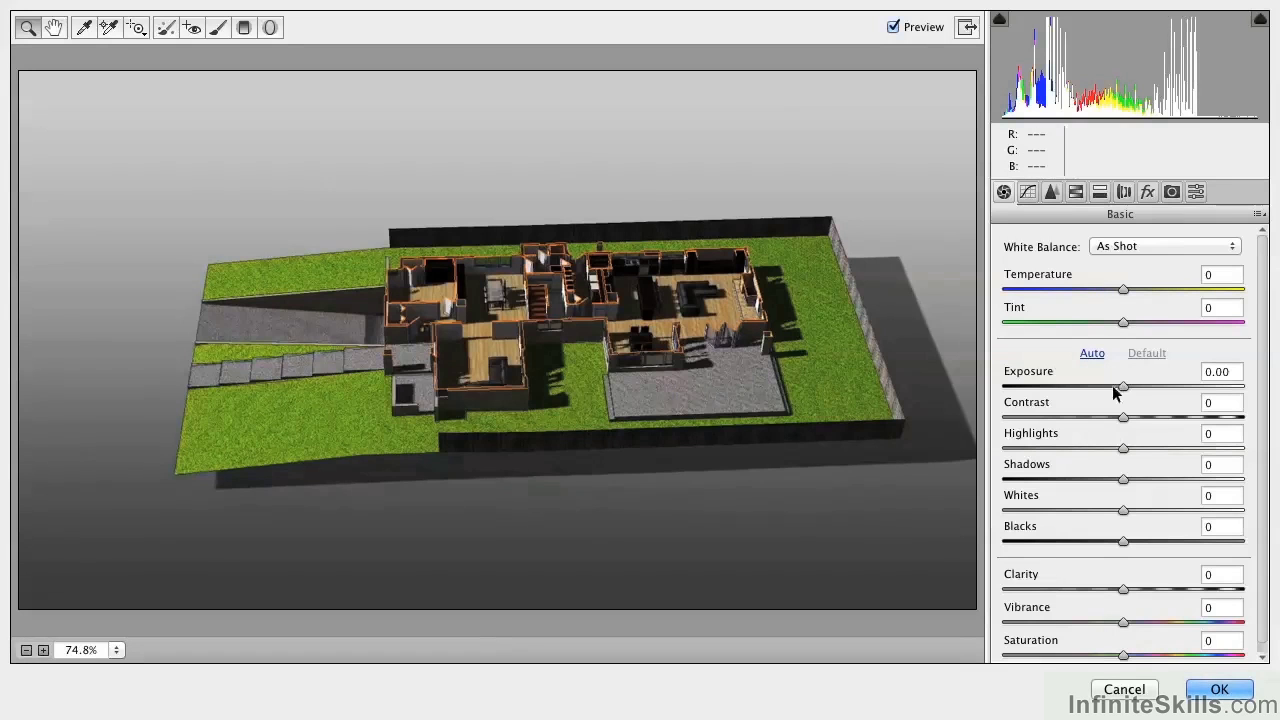
click(1150, 590)
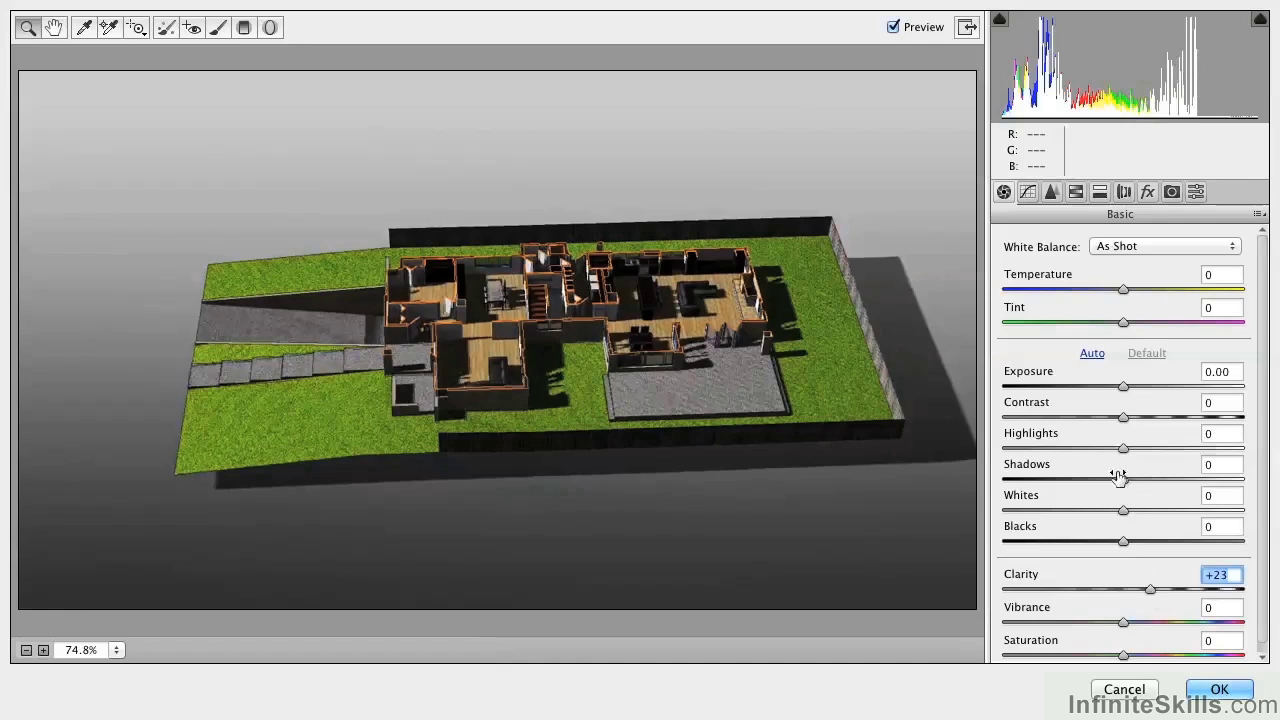
drag(1125, 390, 1075, 422)
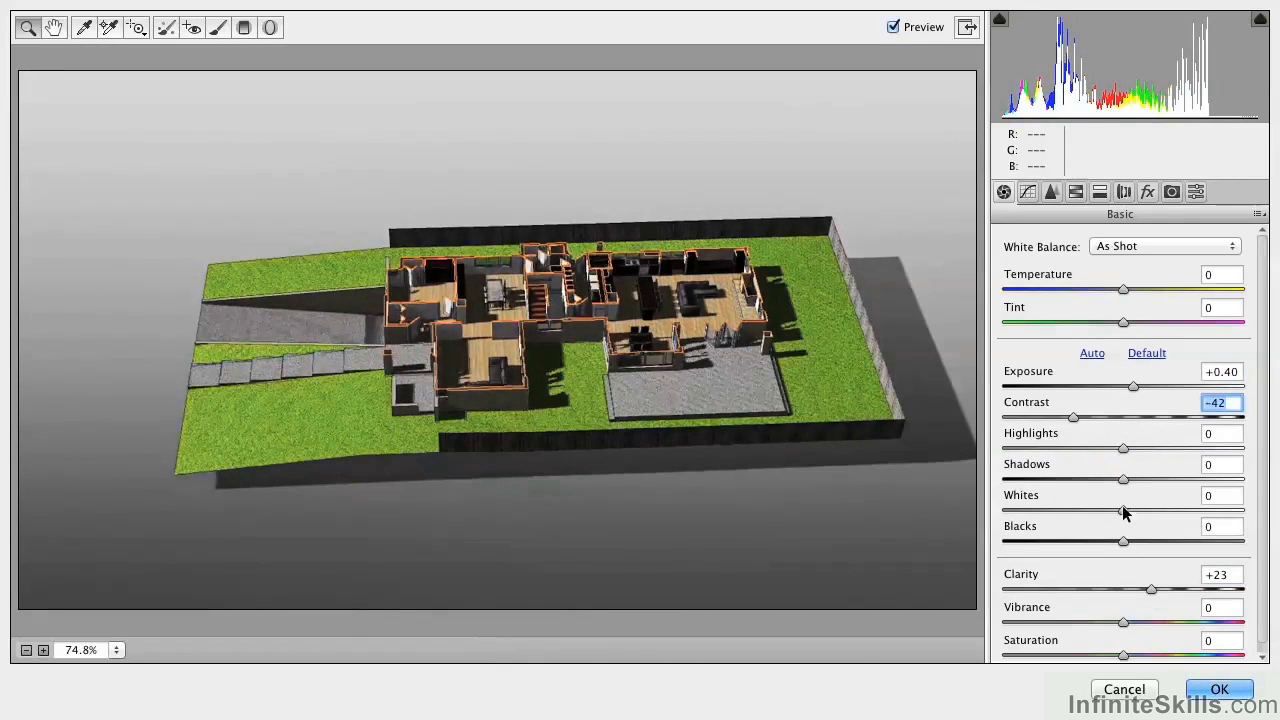
mouse_move(1123, 449)
mouse_down()
mouse_move(1146, 447)
mouse_move(1120, 452)
mouse_up()
drag(1124, 511, 1153, 511)
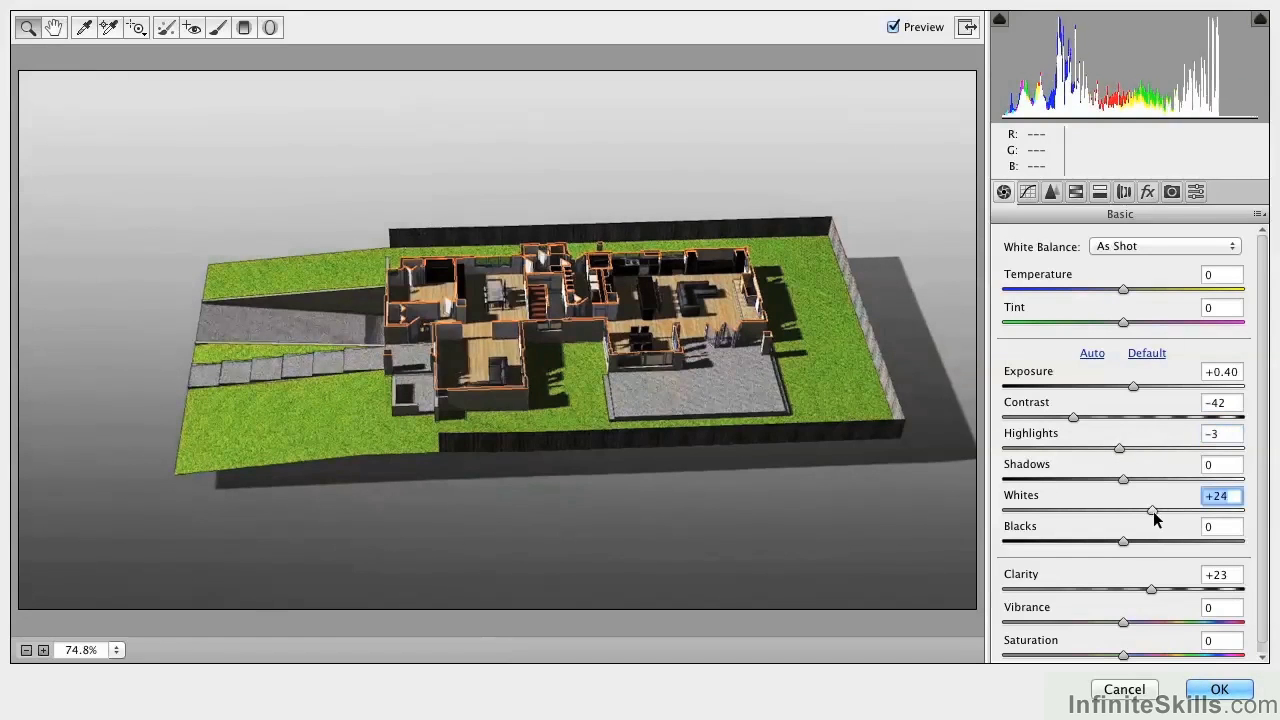
click(1220, 690)
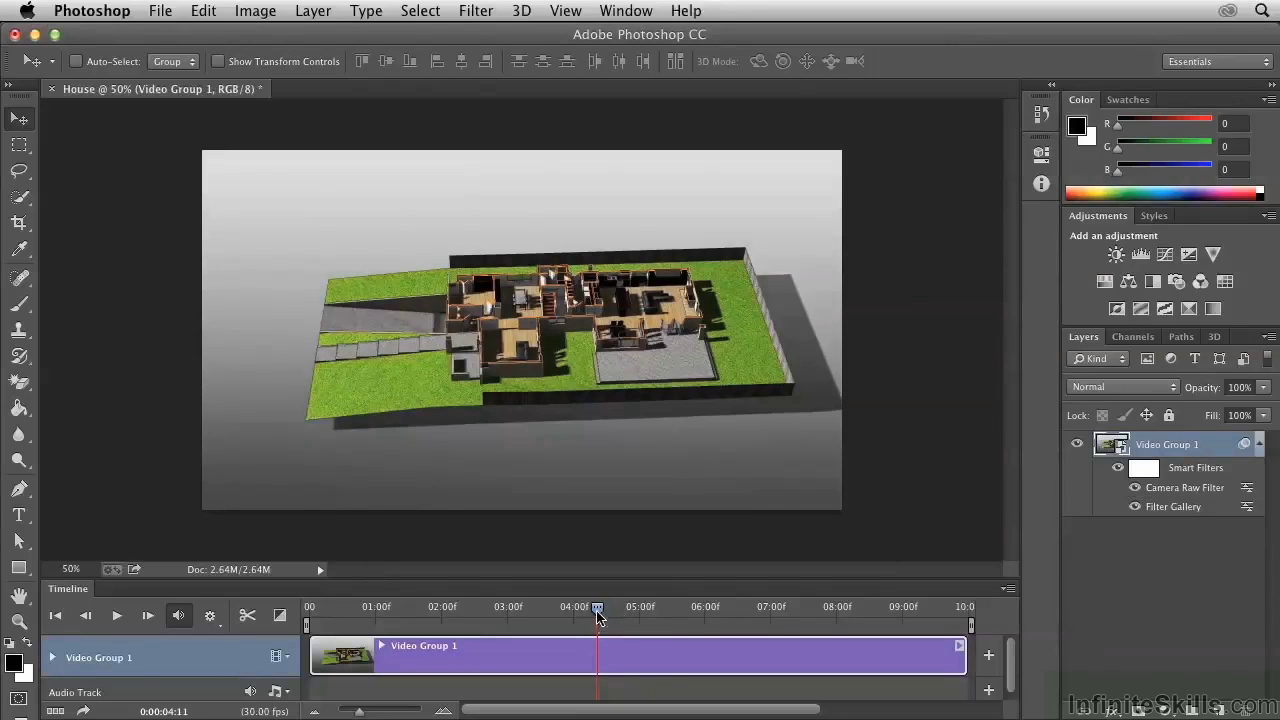
Step: Move the playhead back to about 0:00:03:15
drag(597, 616, 539, 608)
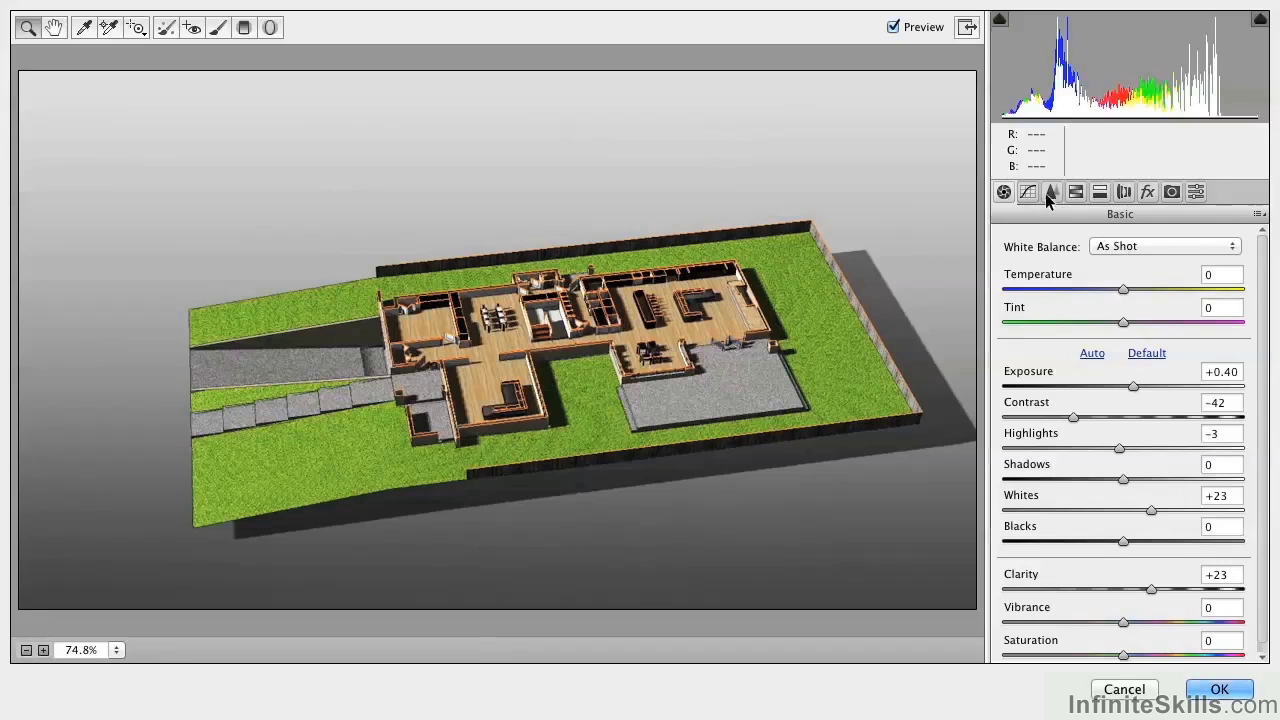
Step: In Camera Raw's Detail settings, set sharpening Amount 70, Luminance 47, Color 50, and apply
click(1050, 193)
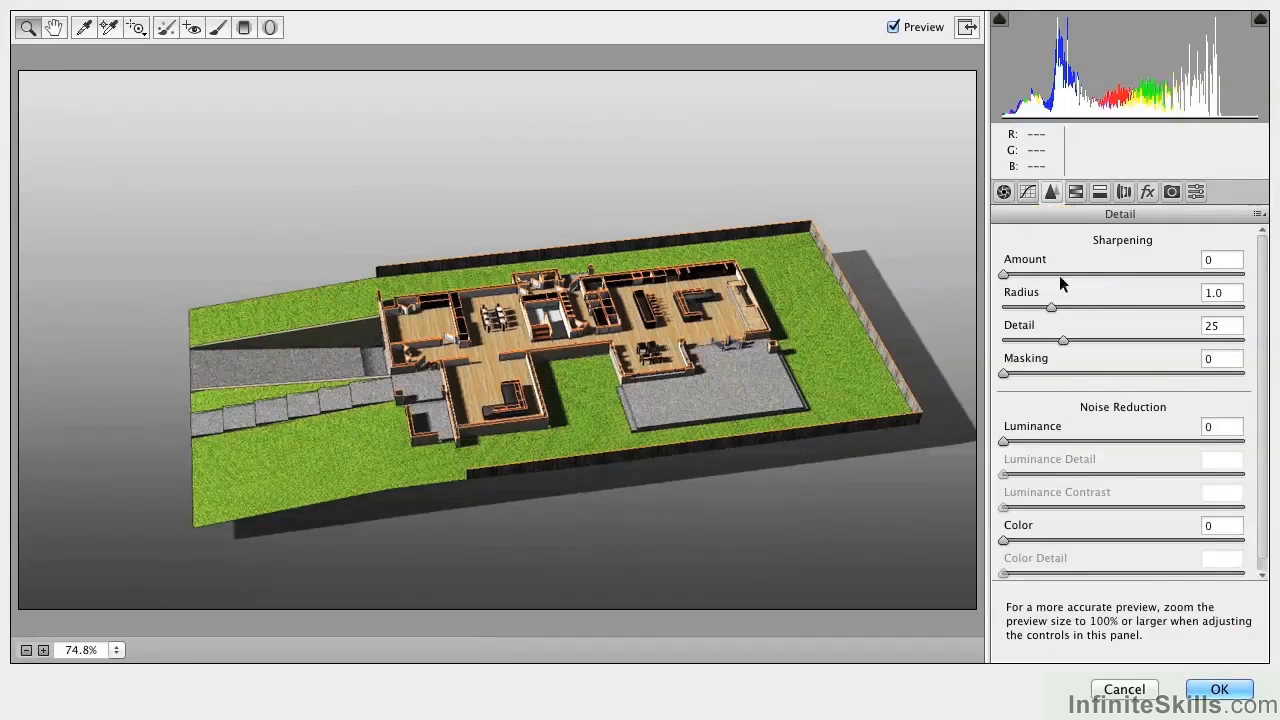
drag(1096, 273, 1115, 273)
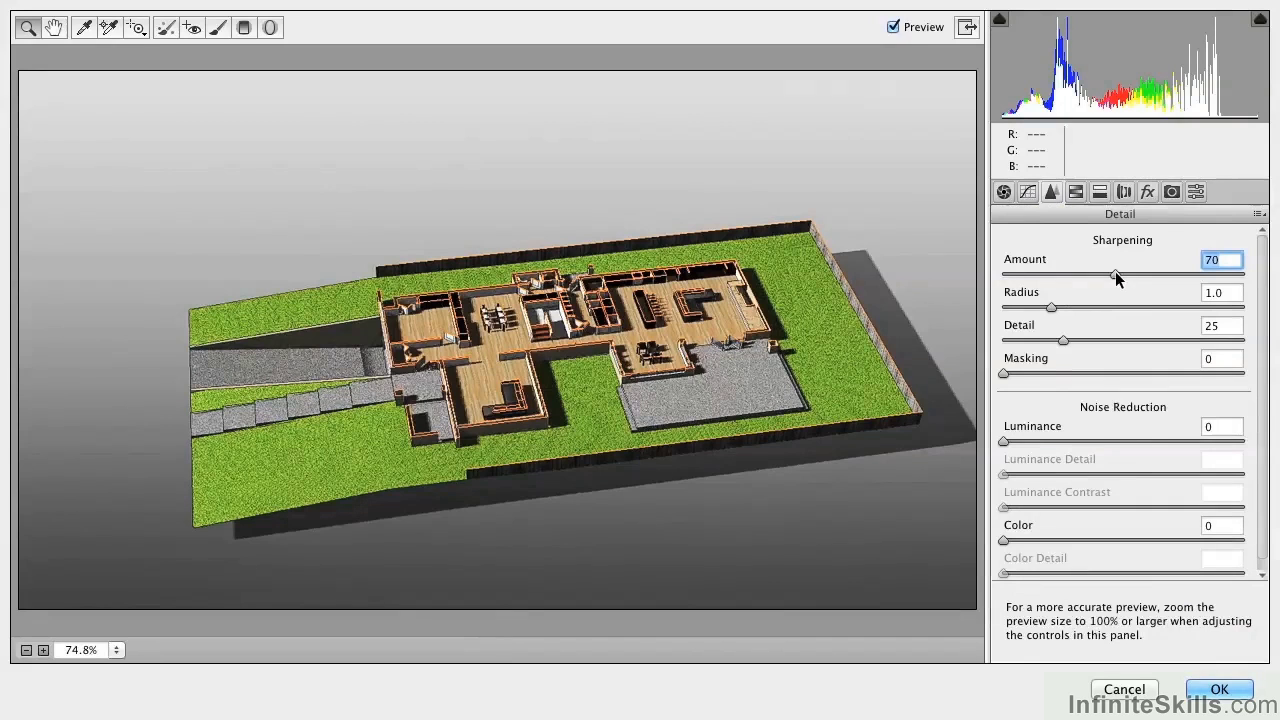
click(1113, 441)
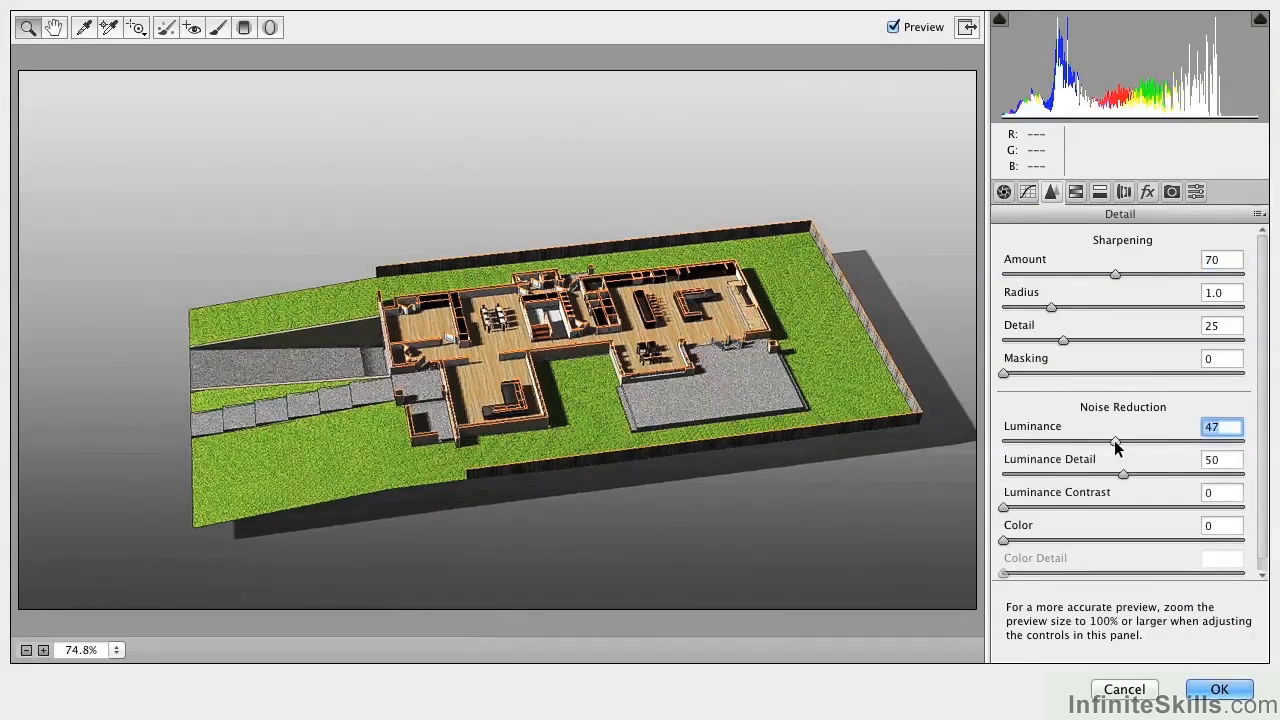
click(1123, 540)
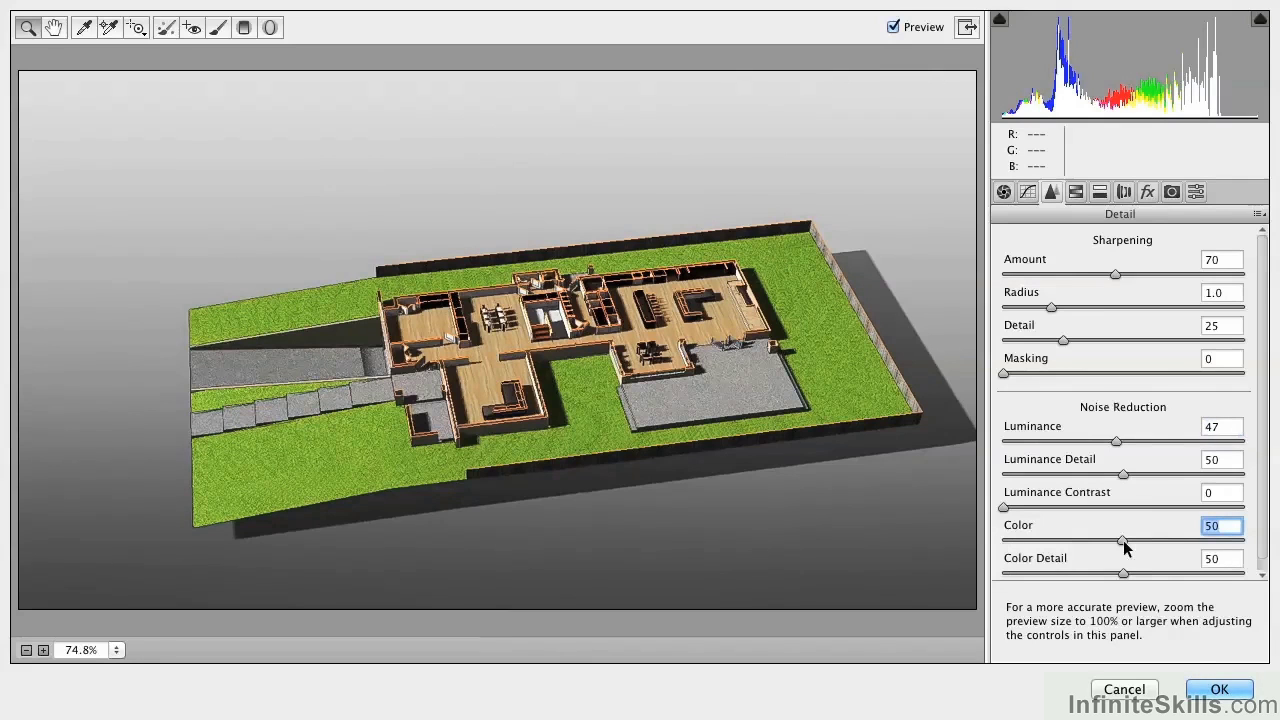
click(1215, 689)
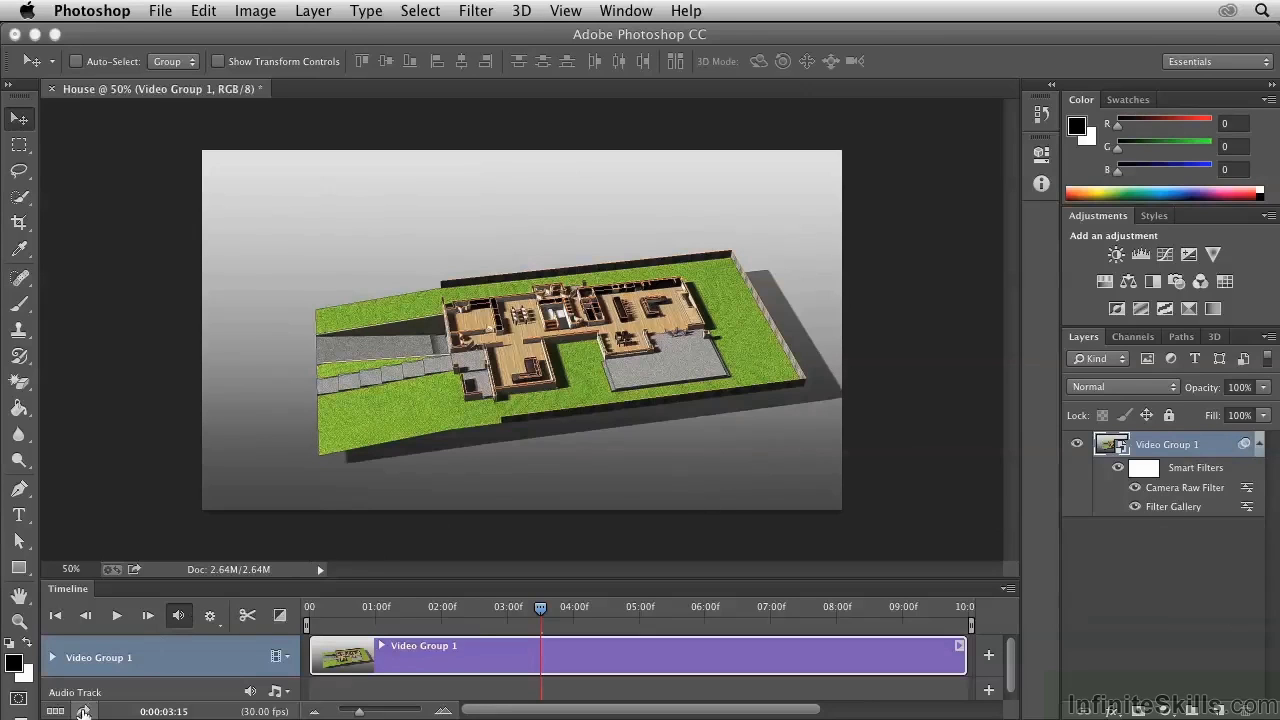
Step: Open Render Video and rename the output from House to 'House-Altered'
click(84, 712)
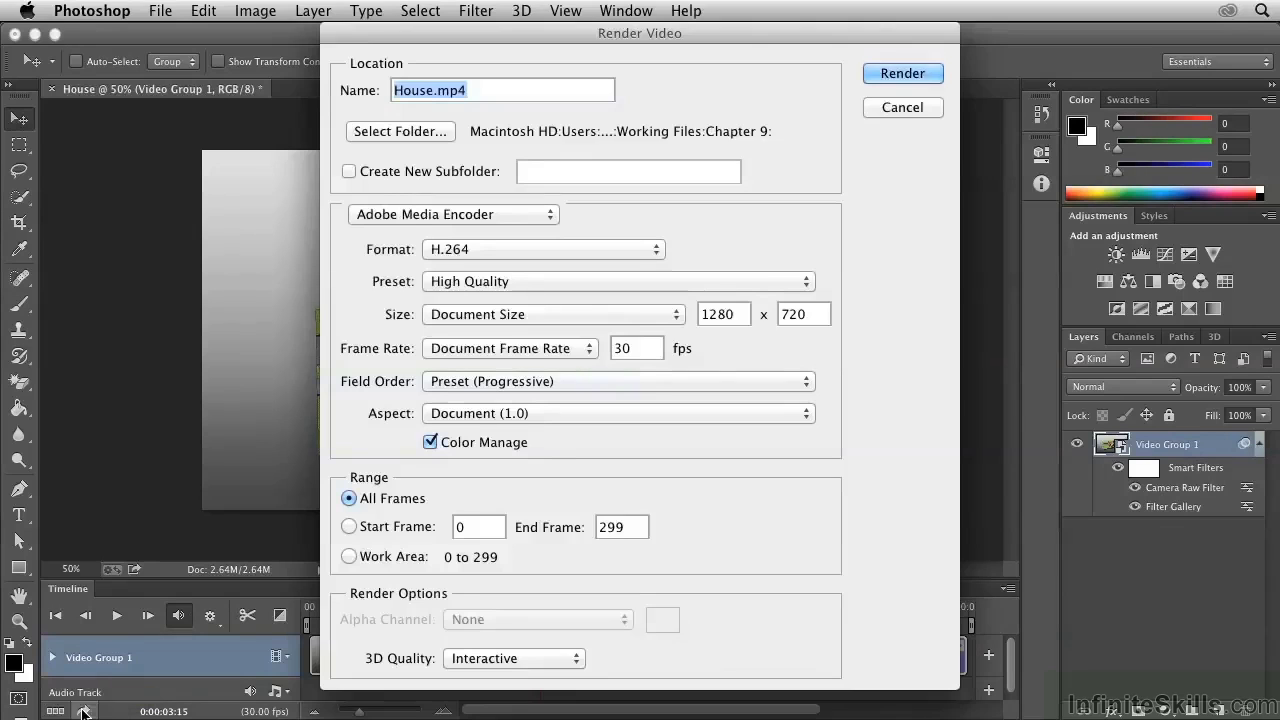
click(433, 91)
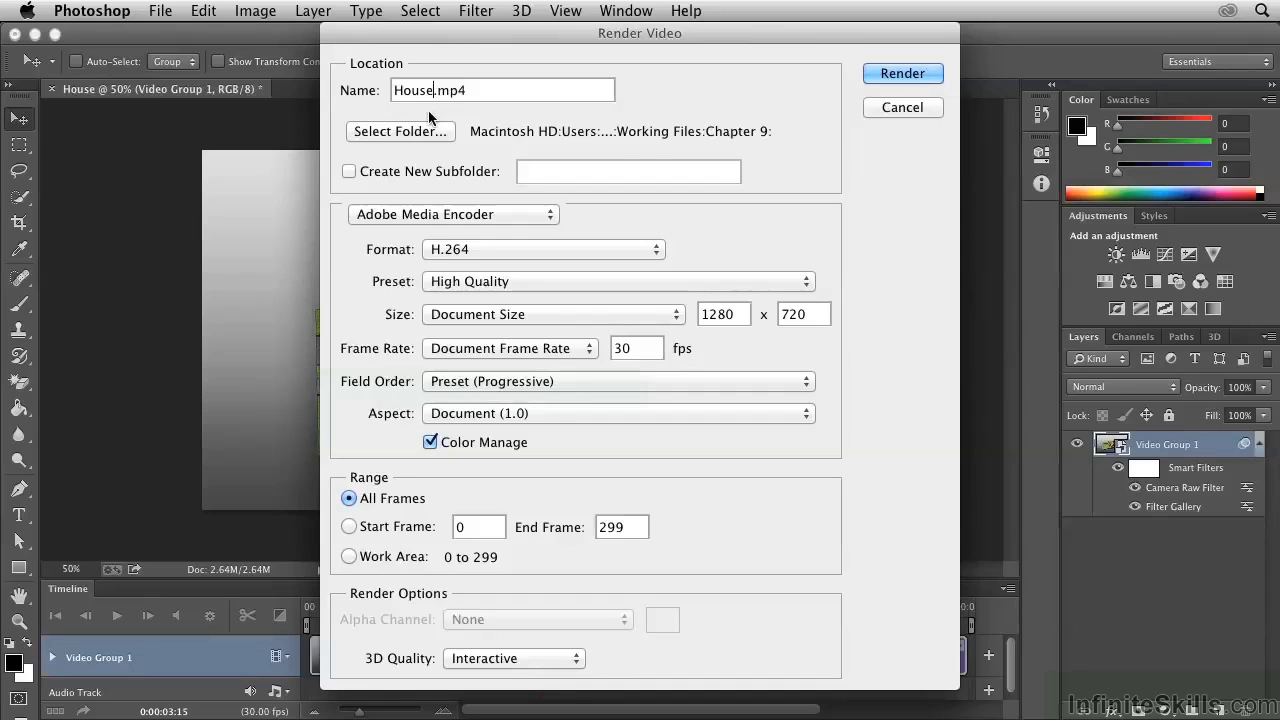
text(-Altered)
Step: Render House-Altered.mp4 and let the Exporting Video progress bar advance
click(886, 78)
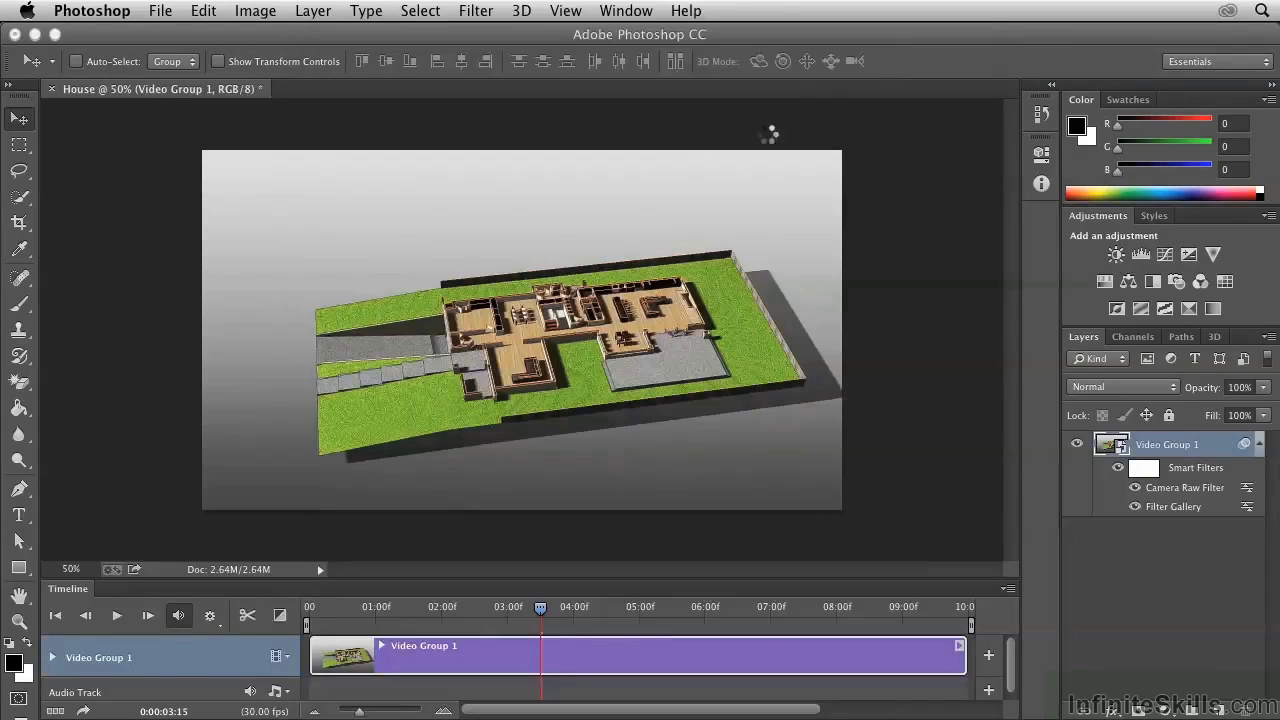